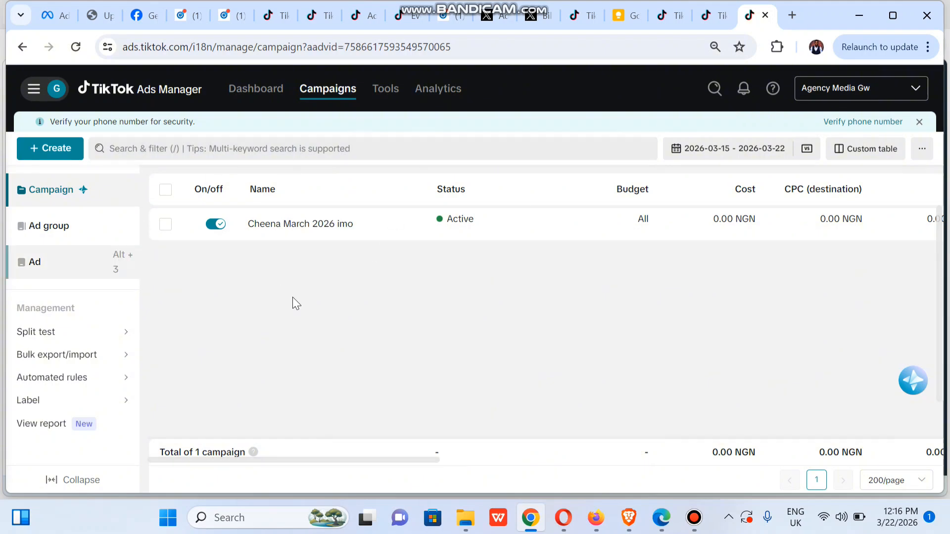
- Start a new campaign using the Community interaction objective under Consideration
click(55, 161)
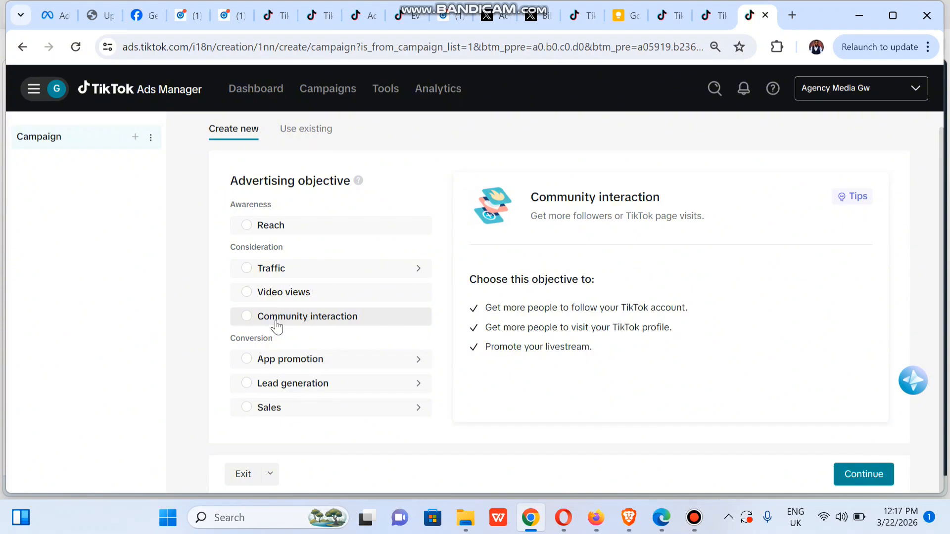
click(276, 326)
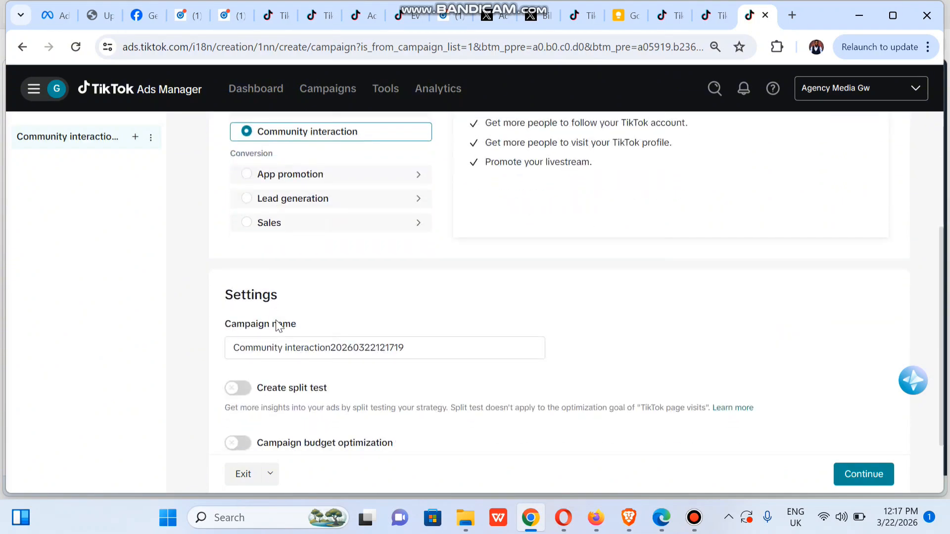
- Name the campaign 'Follow Cheena March 2026' and continue to ad group setup
click(337, 347)
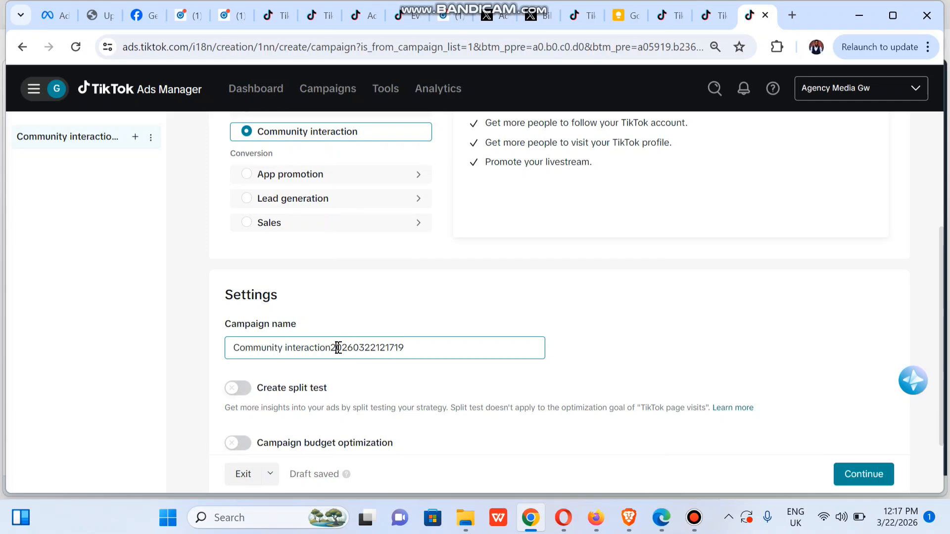
key(ctrl+a)
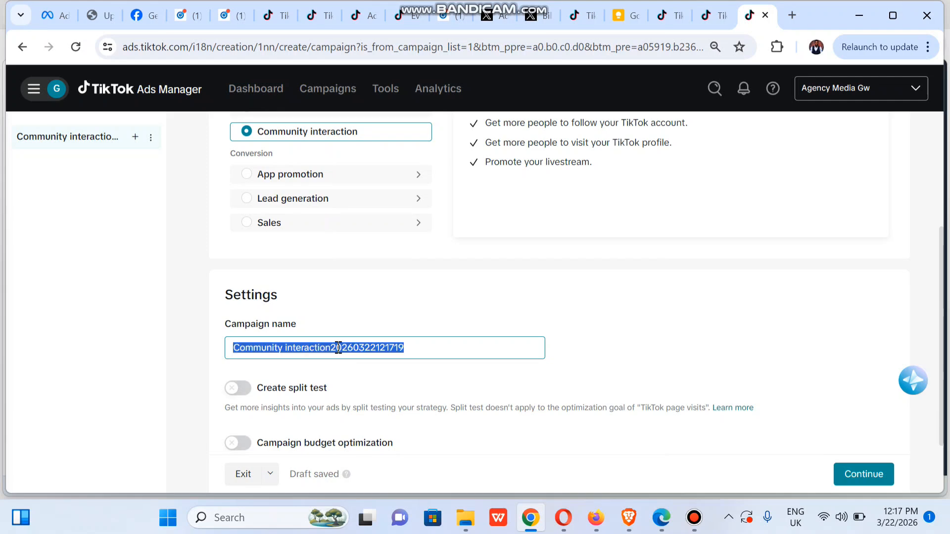
text(Follow)
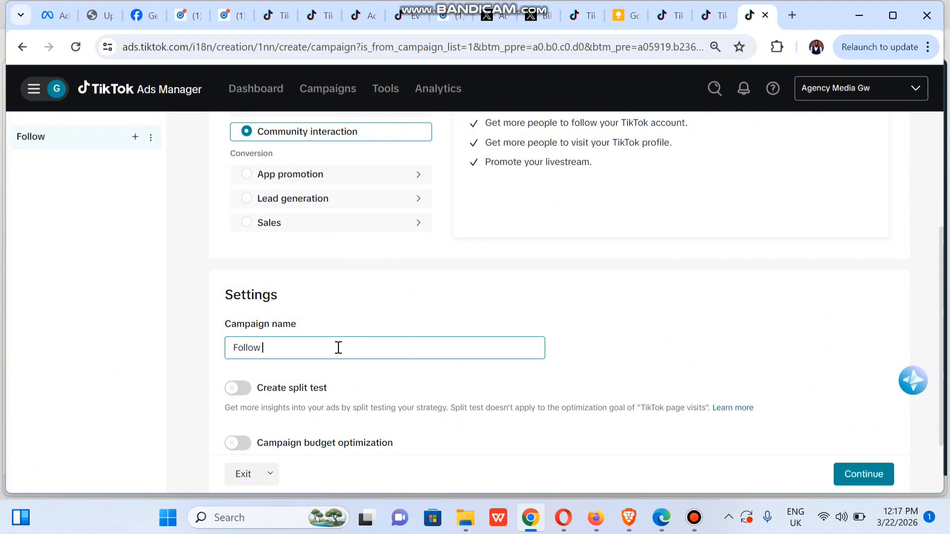
text( Cheena Ma)
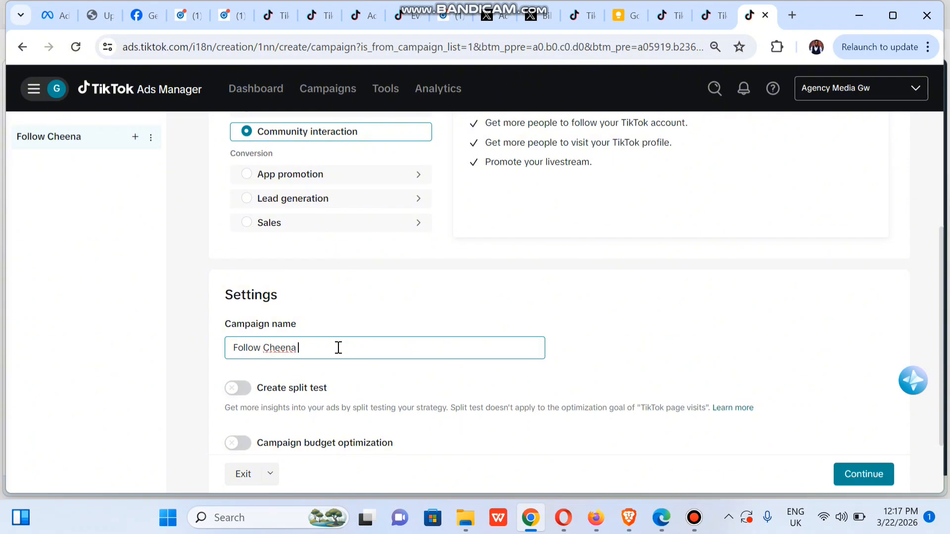
text(rch 2026)
click(633, 299)
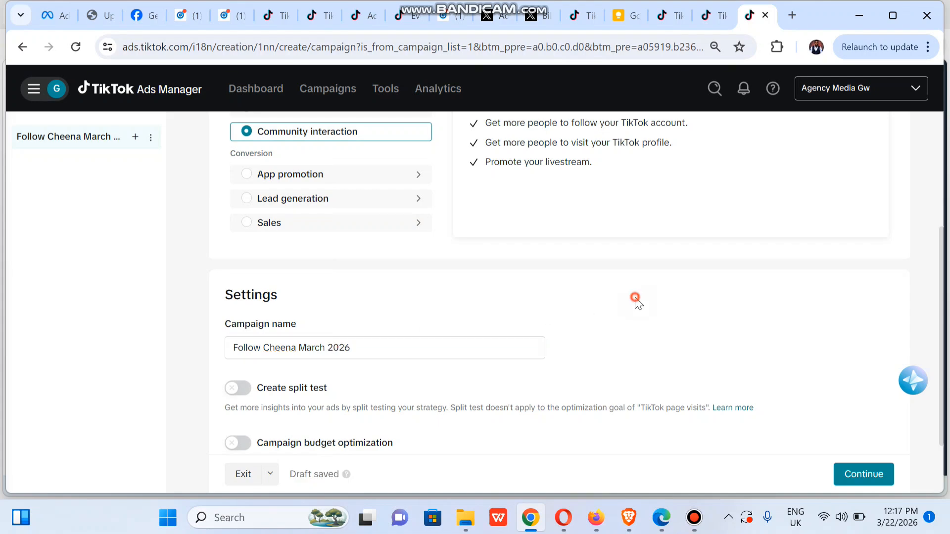
click(943, 329)
click(944, 342)
drag(943, 342, 944, 431)
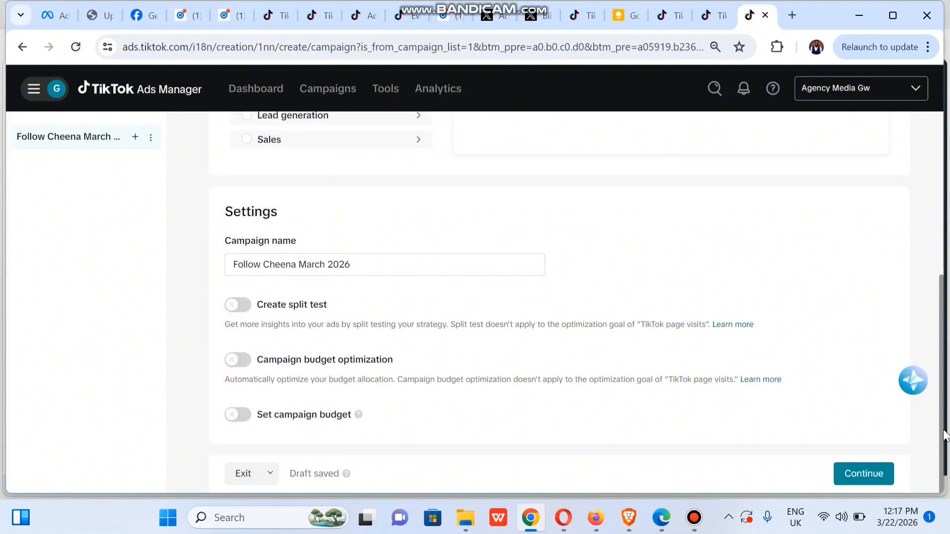
click(874, 478)
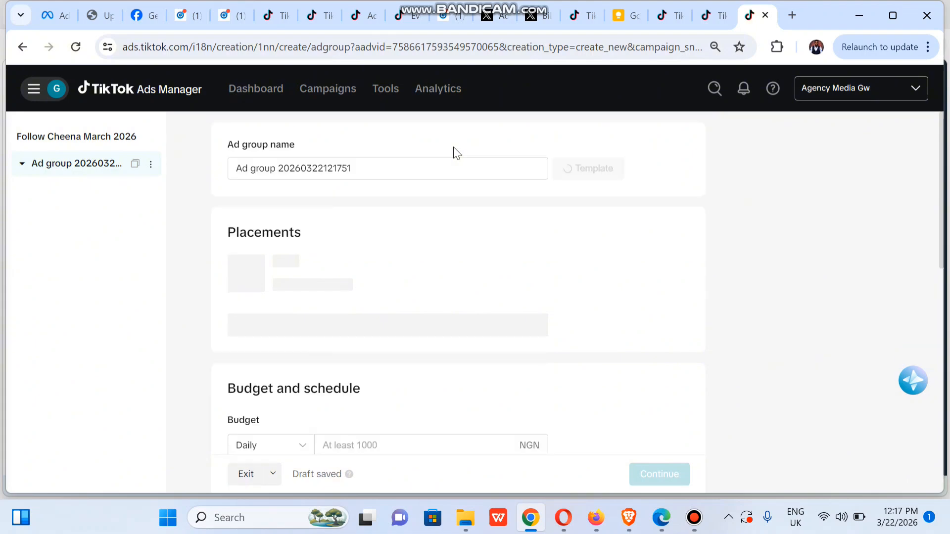
- Rename the ad group 'Follow cheena' and expand the advanced placement settings
click(367, 169)
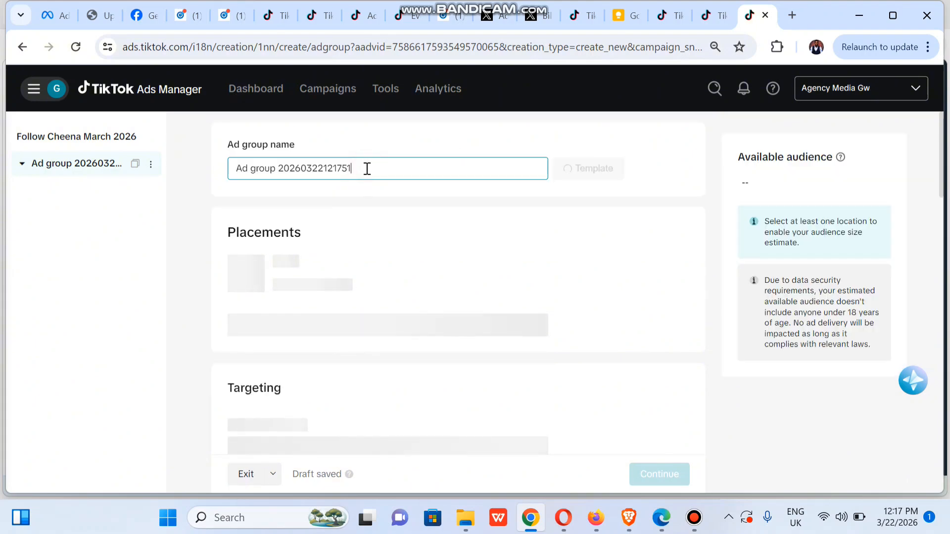
key(ctrl+a)
text(Fol)
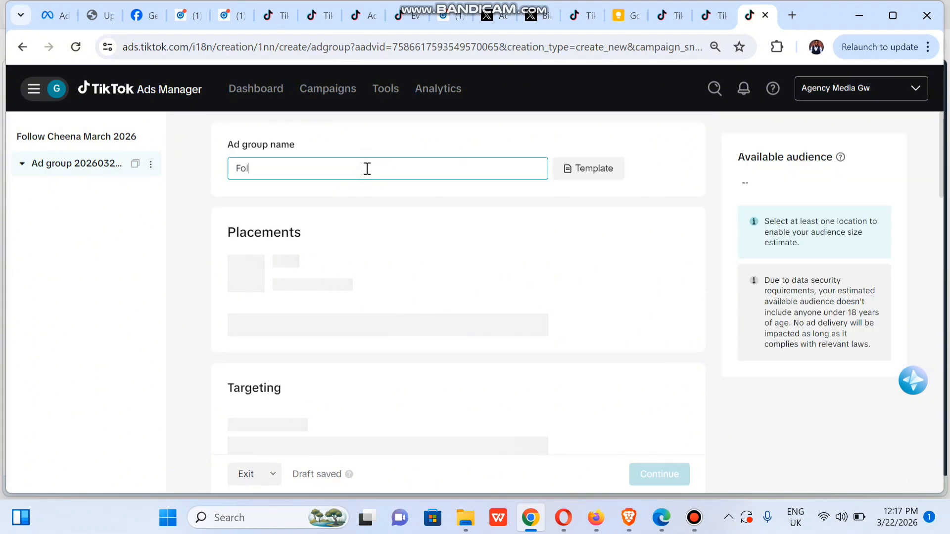
text(low cheena)
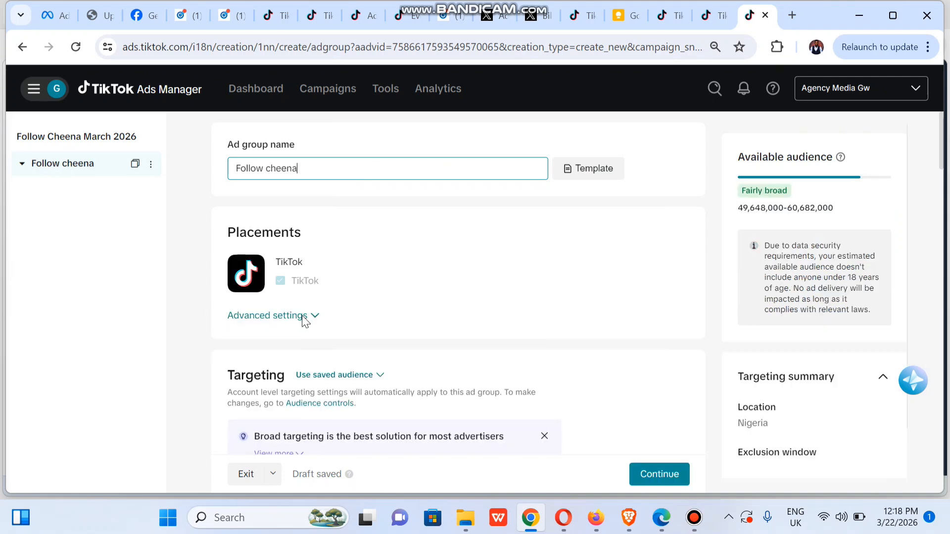
click(309, 319)
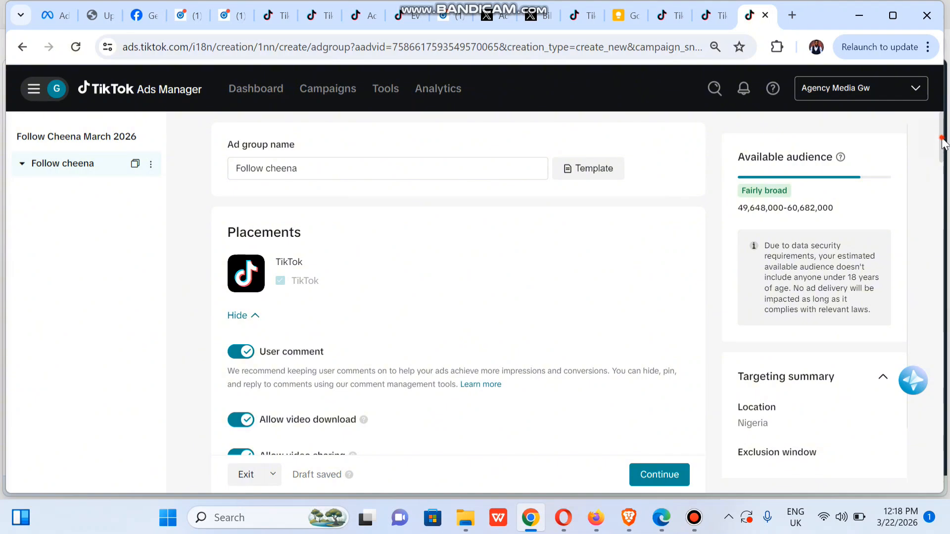
scroll(943, 178, down, 5)
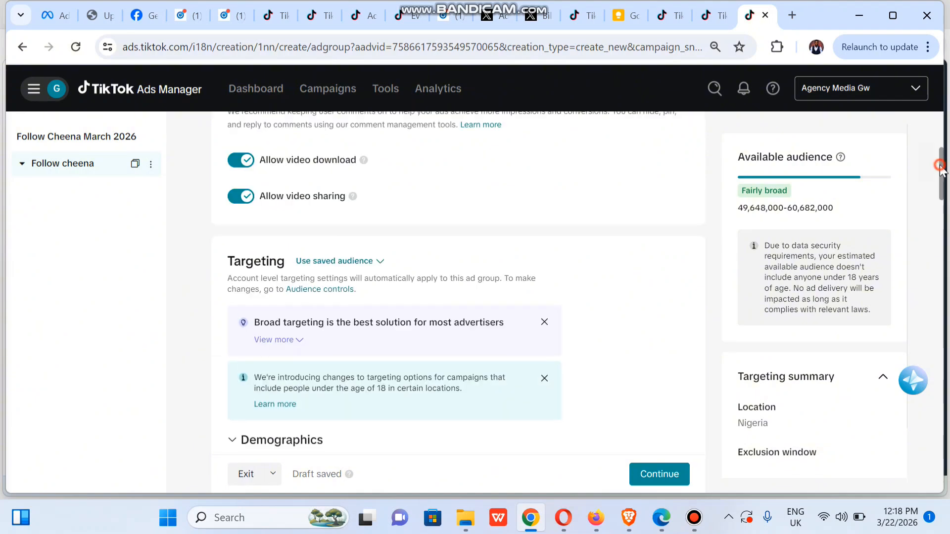
- Select age groups 18-24, 25-34, 35-44, 45-54 and 55+ under Demographics
drag(943, 171, 943, 214)
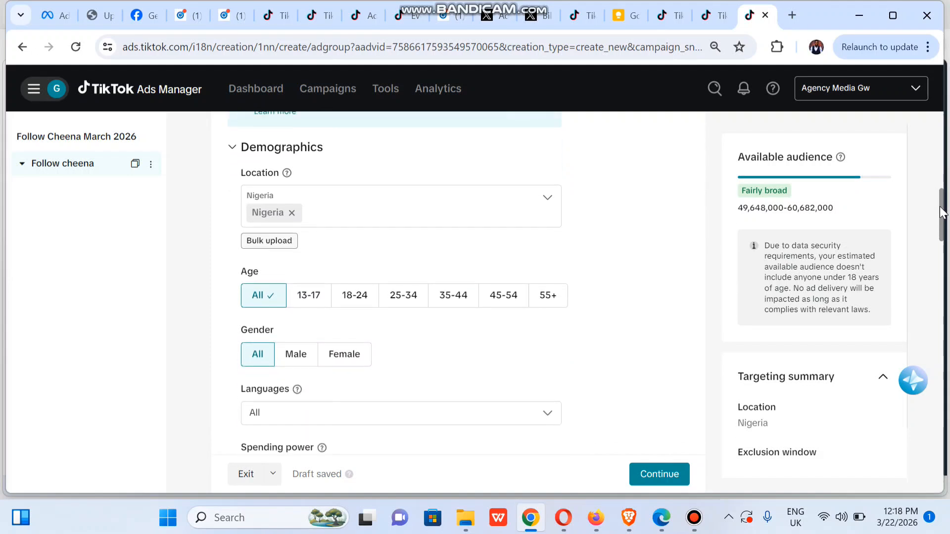
click(364, 297)
click(414, 296)
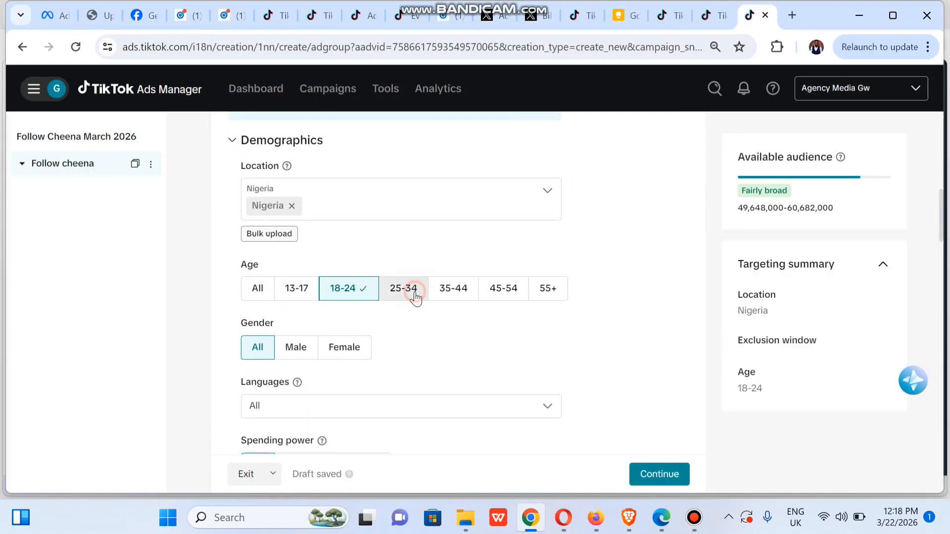
click(456, 294)
click(528, 291)
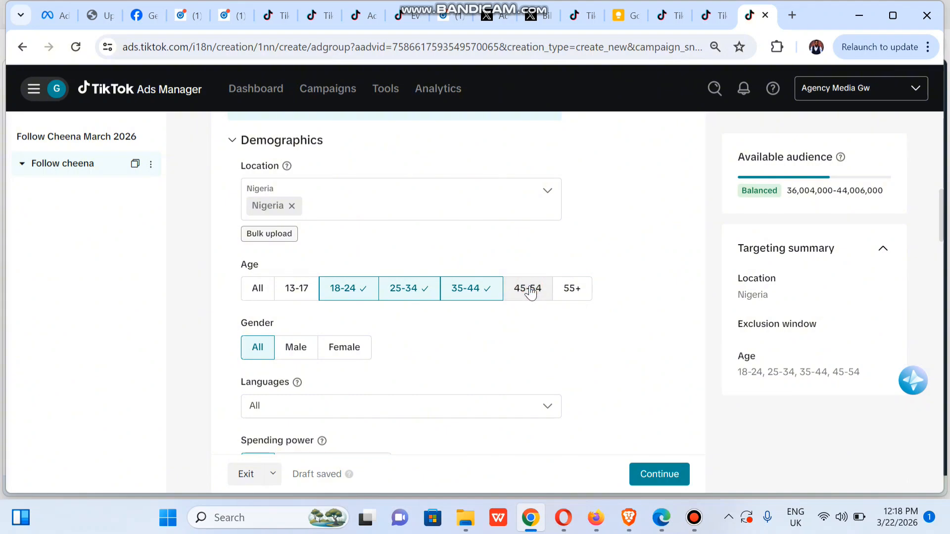
click(582, 291)
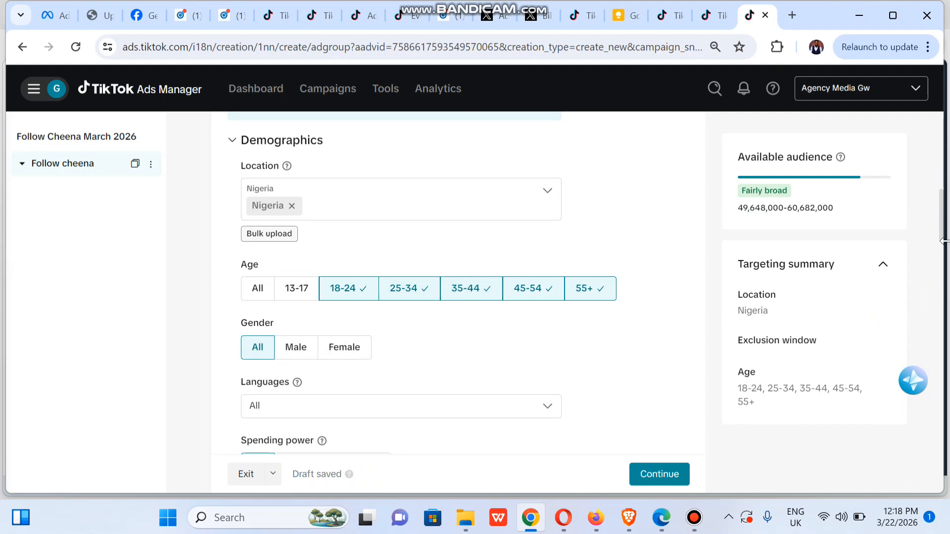
scroll(942, 255, down, 4)
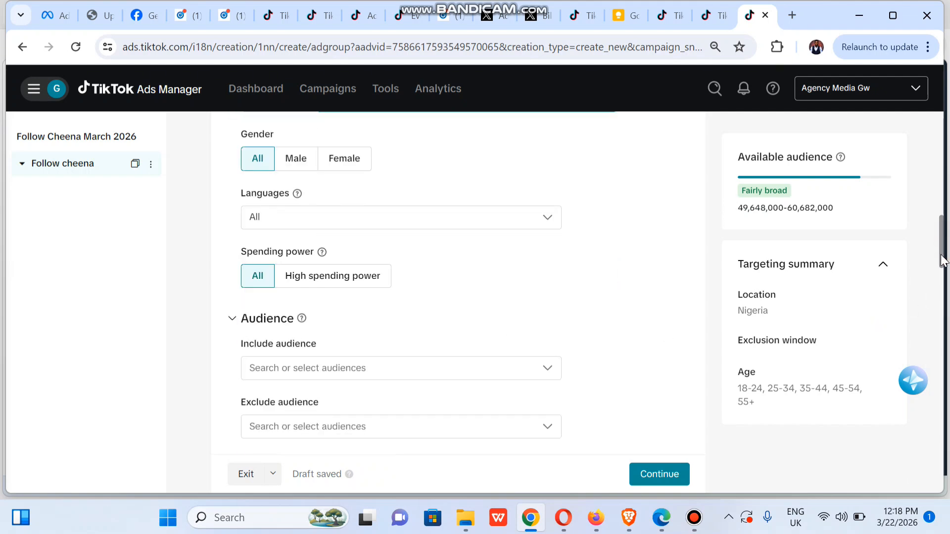
drag(942, 259, 941, 285)
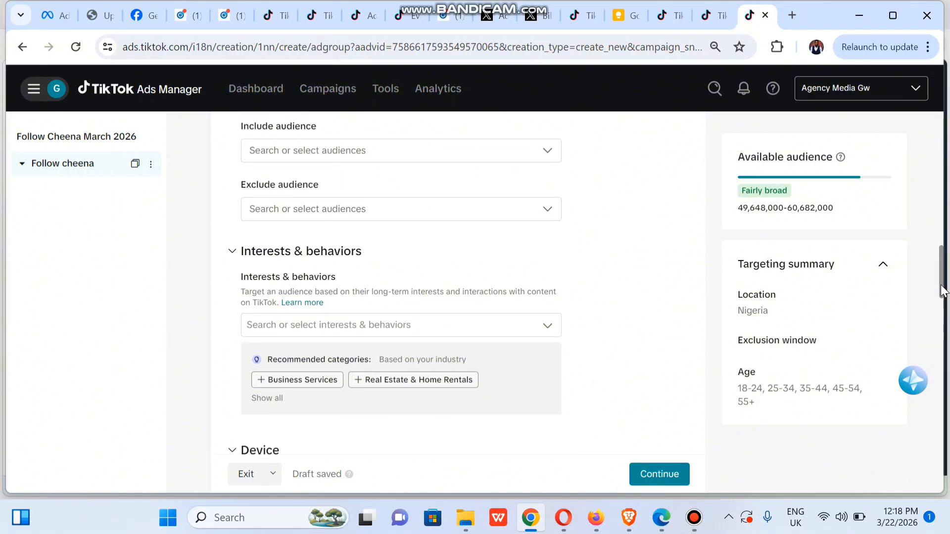
scroll(943, 290, down, 1)
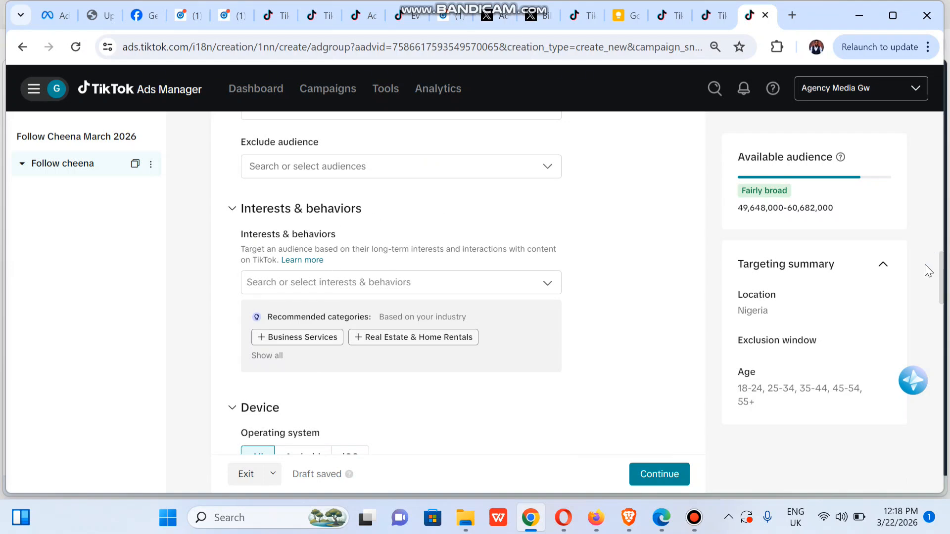
drag(940, 292, 948, 404)
- Set the ad group's daily budget to 10,000 NGN
click(394, 312)
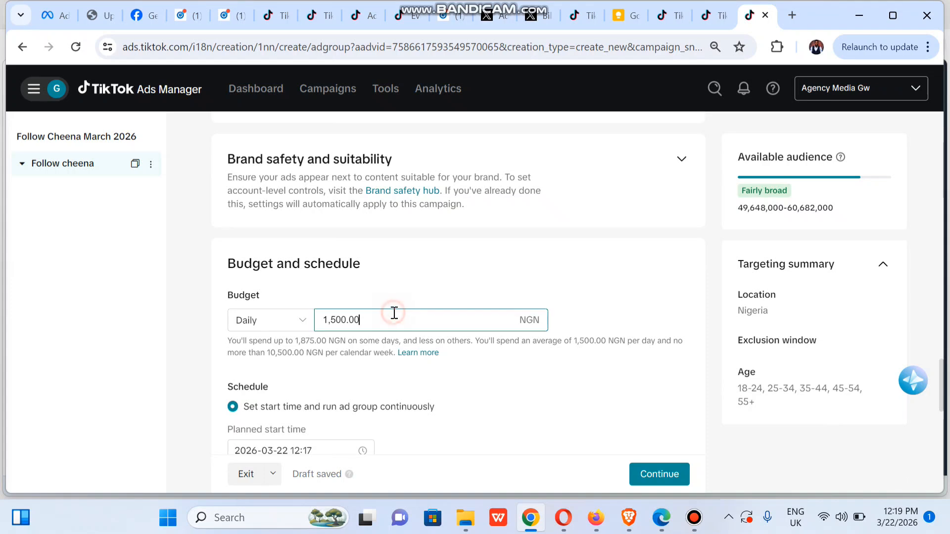
key(ctrl+a)
text(100)
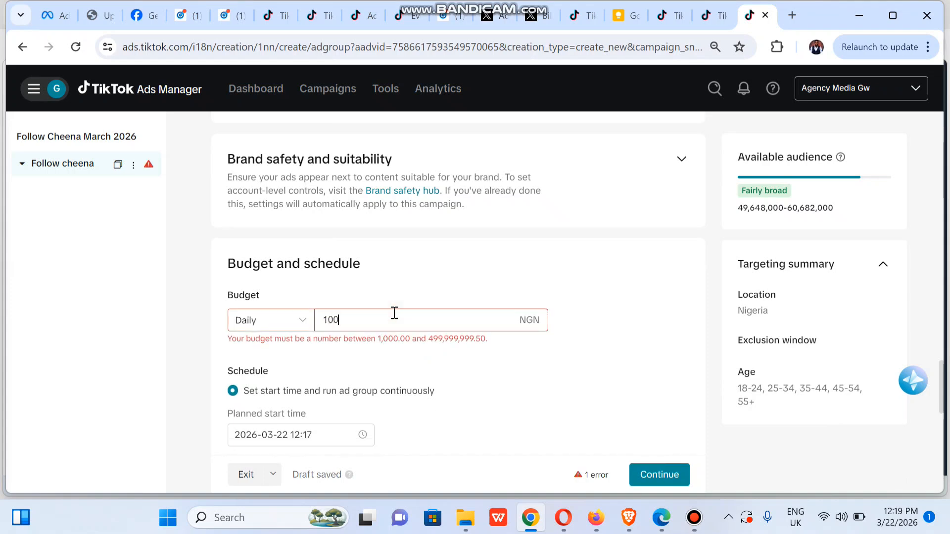
text(00)
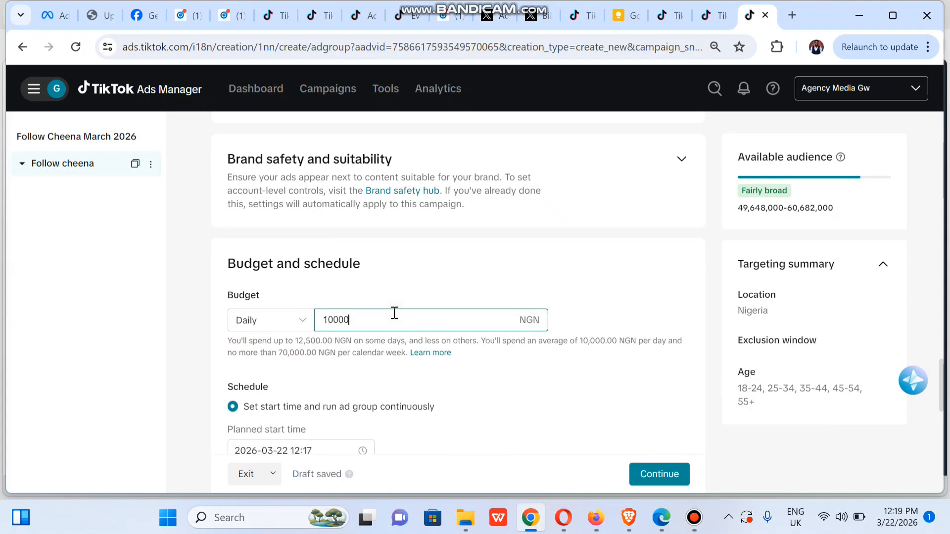
click(197, 327)
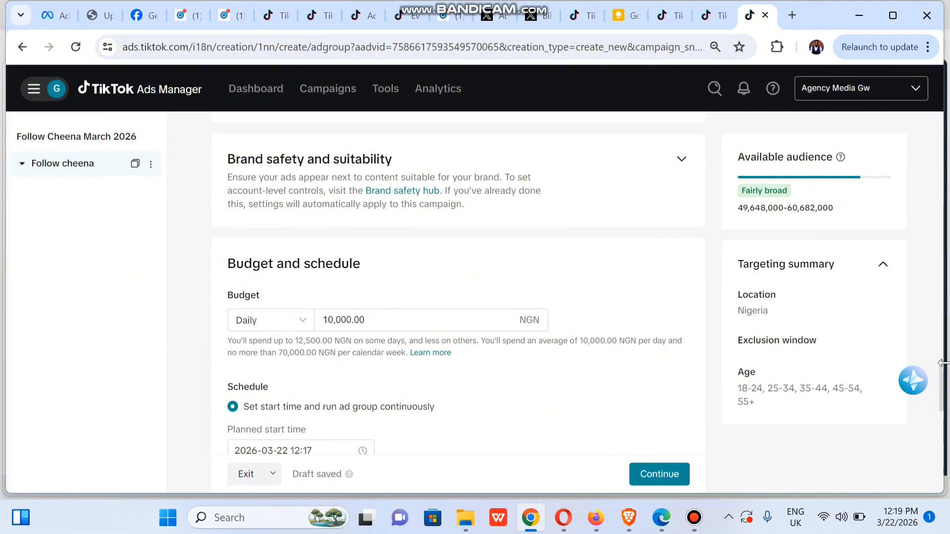
click(943, 383)
scroll(943, 384, down, 3)
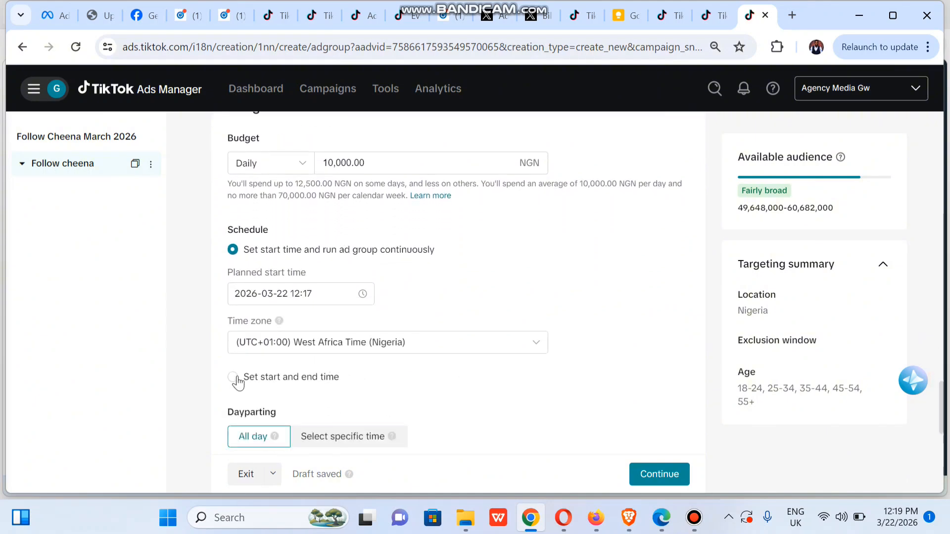
click(240, 379)
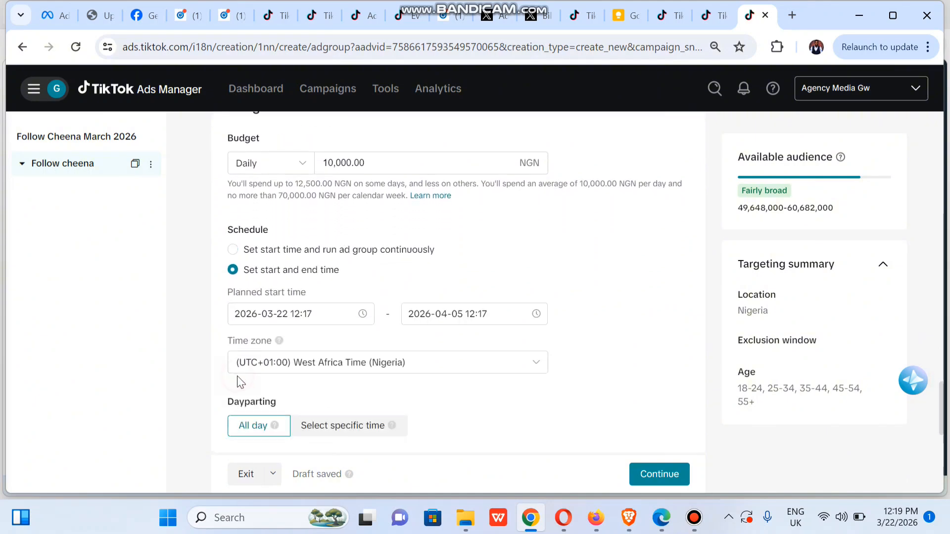
click(494, 320)
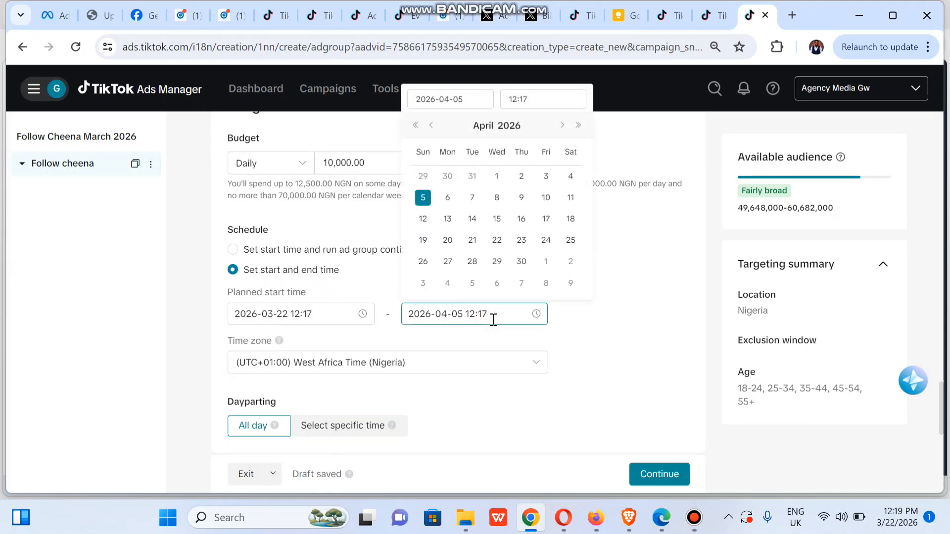
click(429, 126)
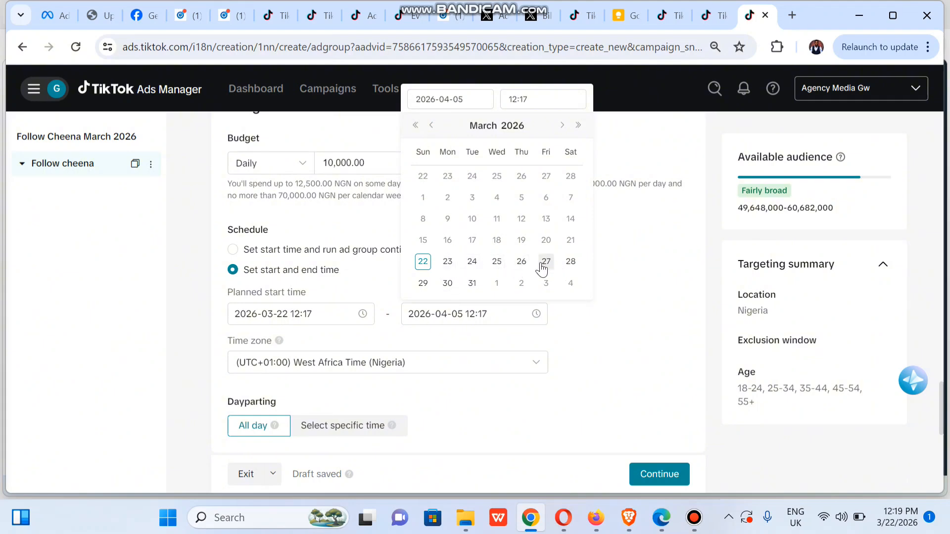
click(448, 284)
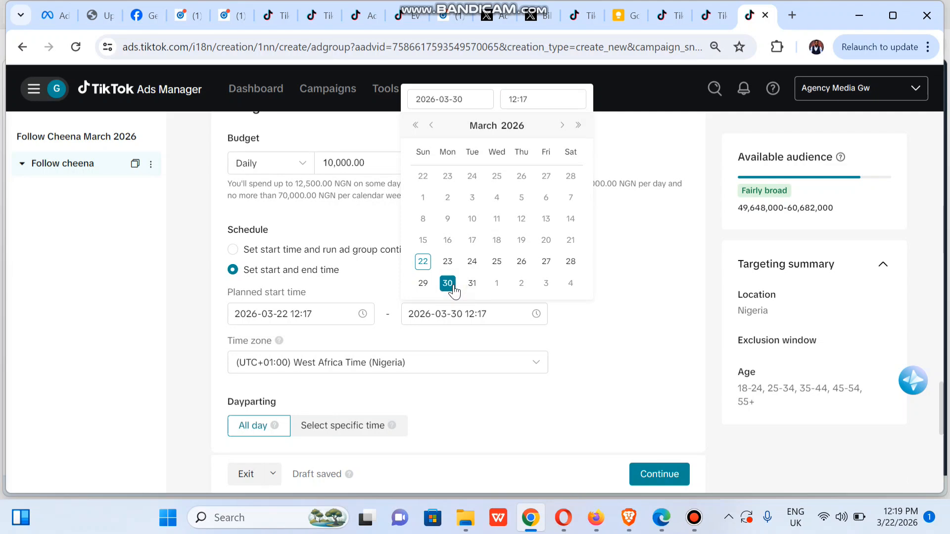
click(626, 342)
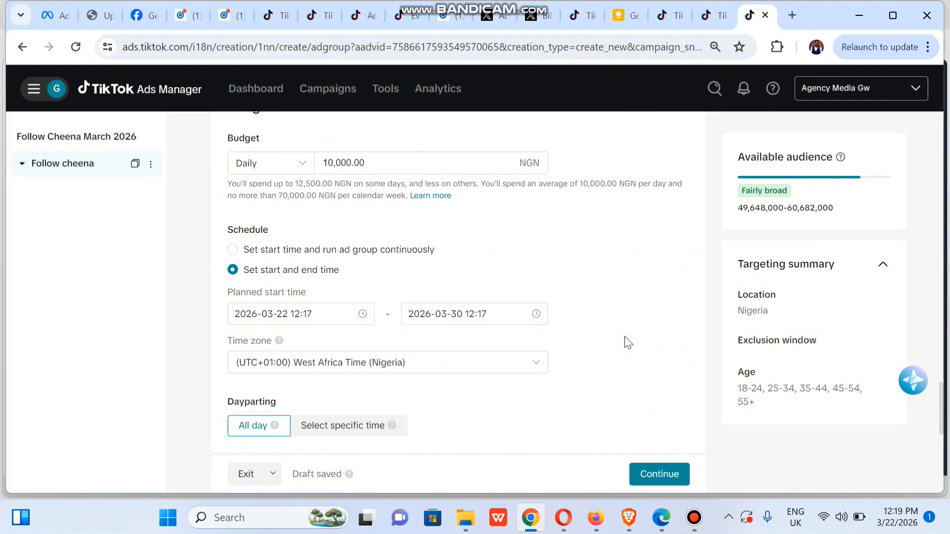
- Keep Follow as the ad group's optimization goal
drag(942, 396, 941, 443)
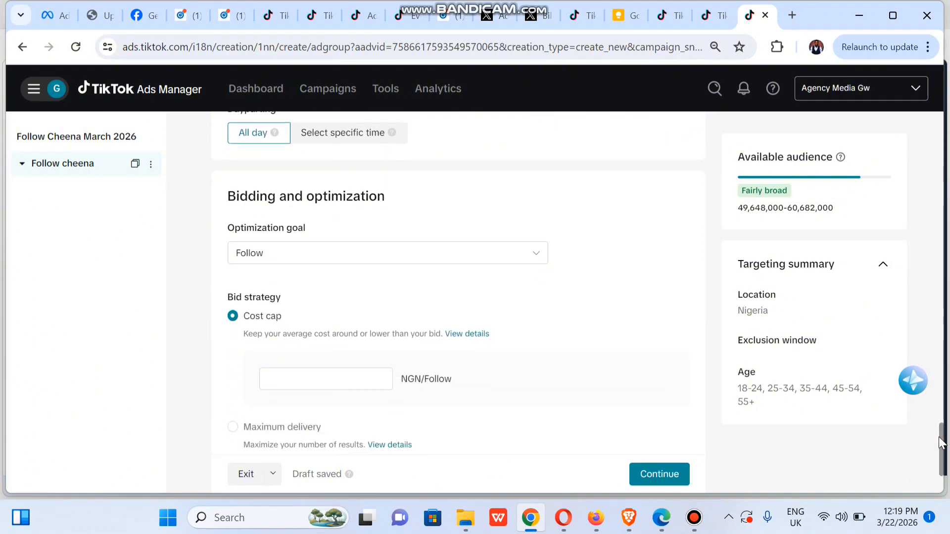
click(541, 257)
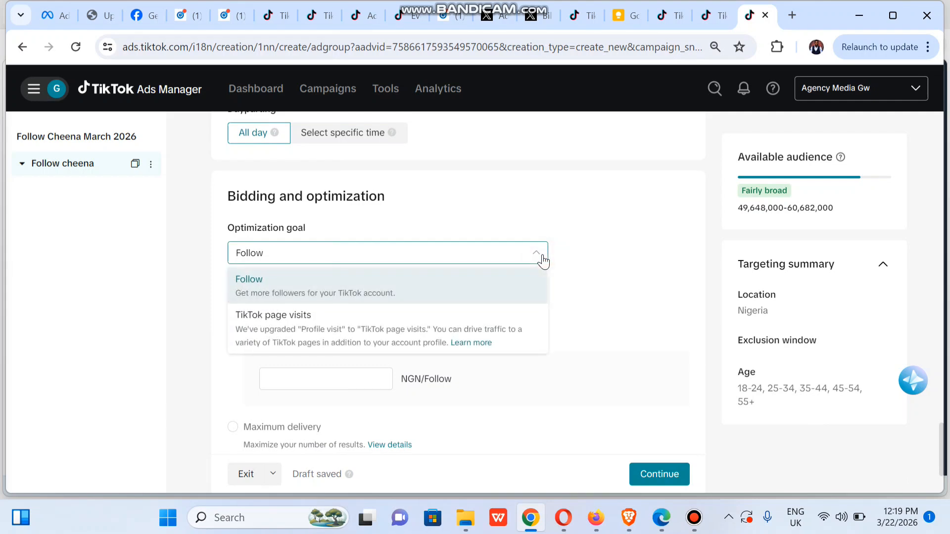
click(645, 247)
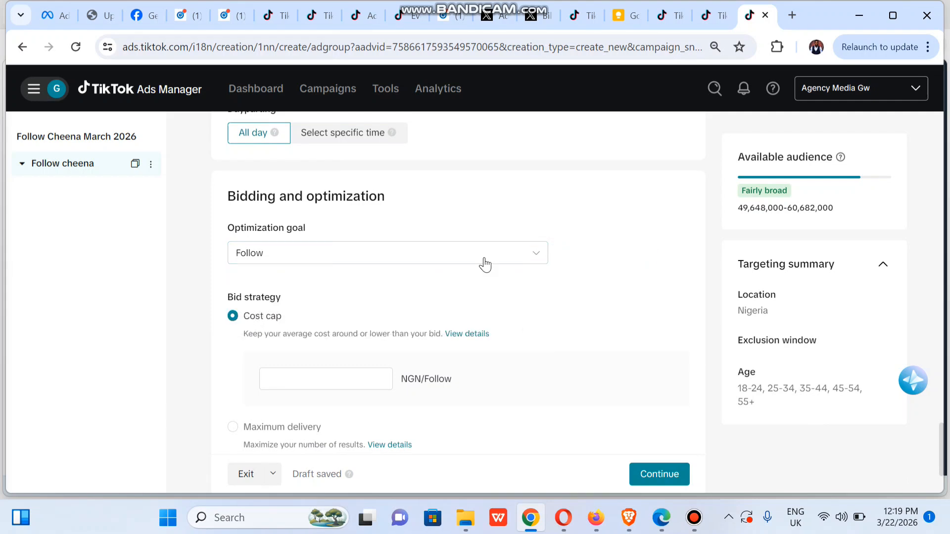
click(530, 264)
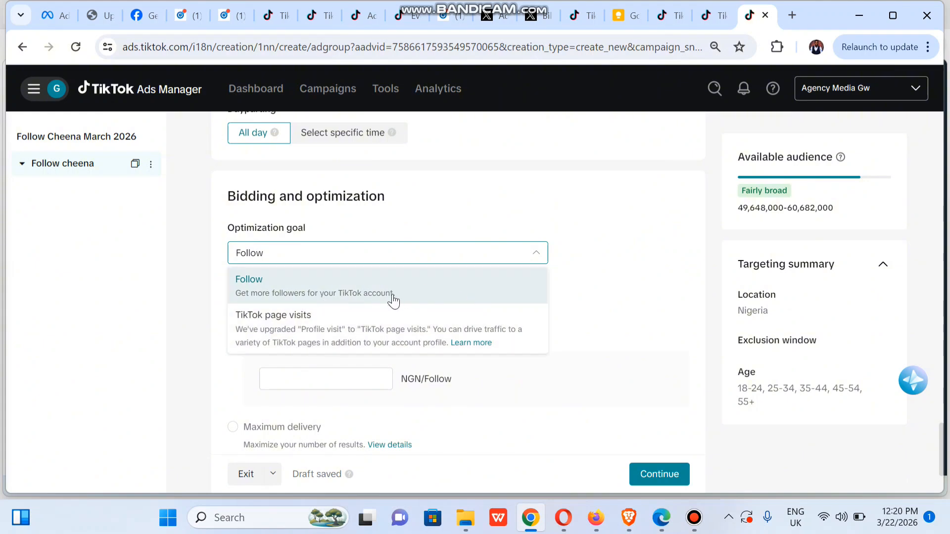
click(676, 229)
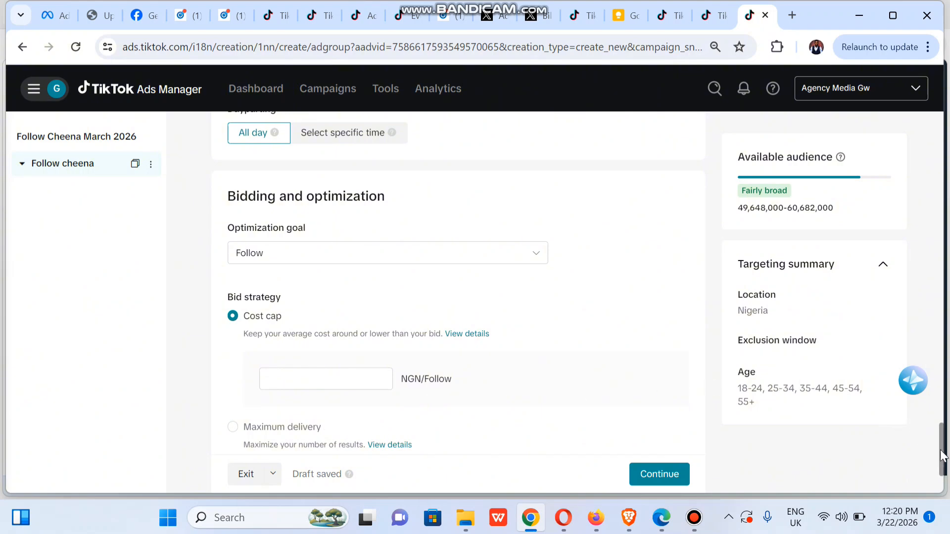
- Switch the bid strategy to Maximum delivery and continue to the ad setup
scroll(943, 457, down, 1)
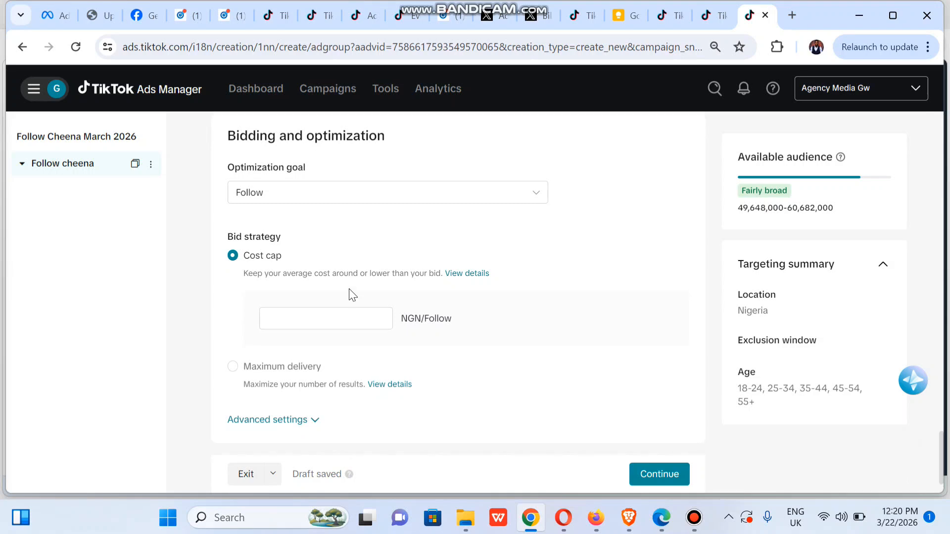
click(233, 366)
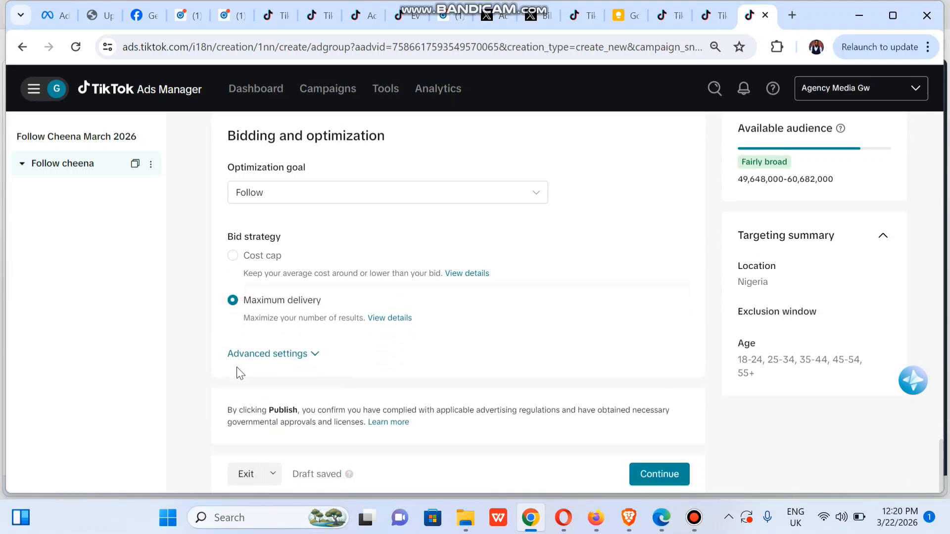
click(314, 358)
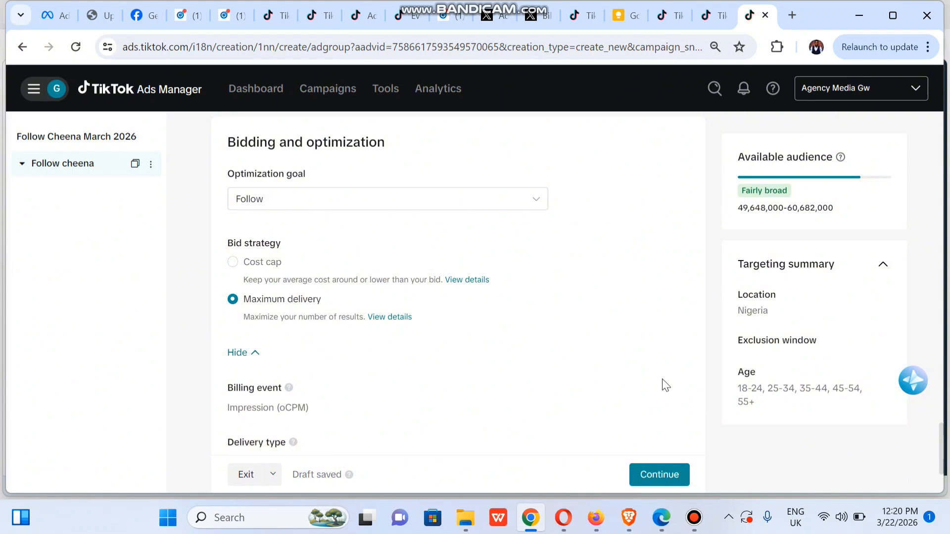
drag(940, 440, 941, 465)
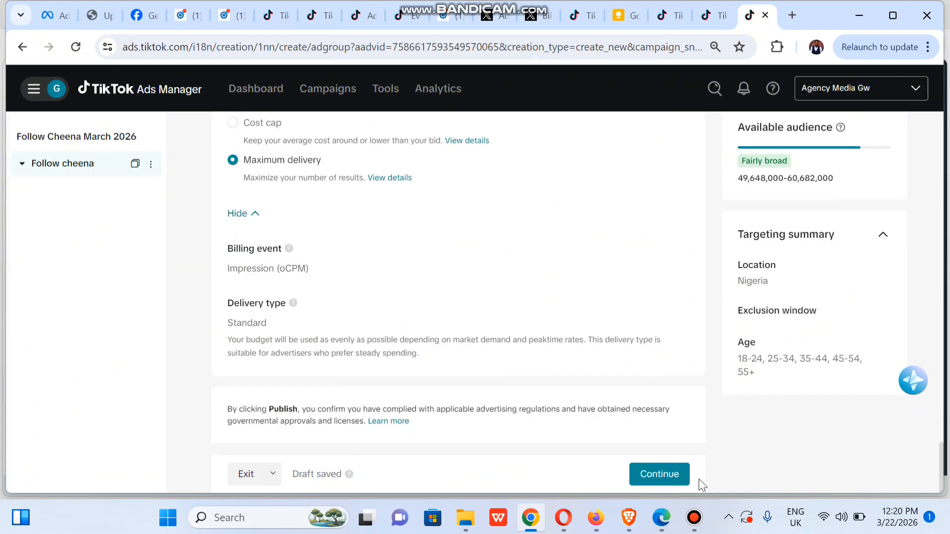
click(661, 474)
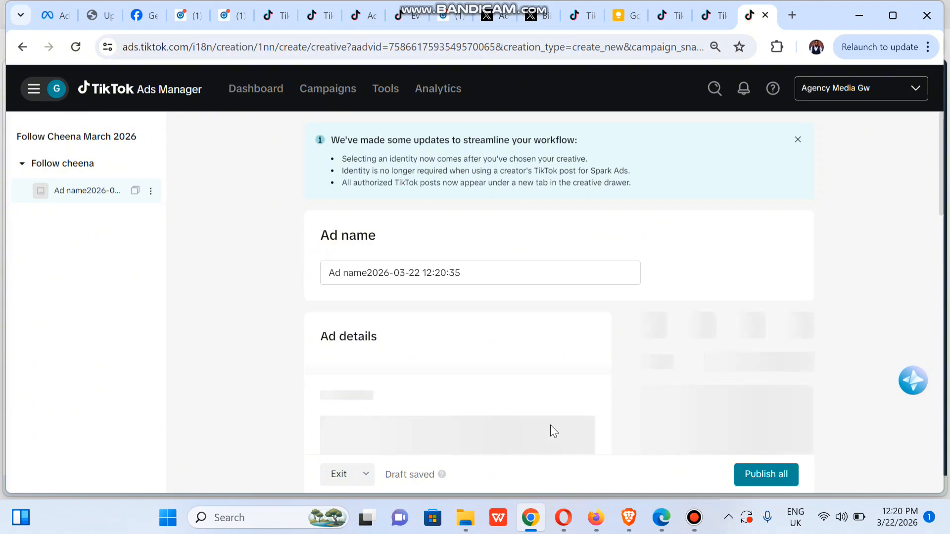
- Replace the default ad name with 'Ad 001'
click(447, 272)
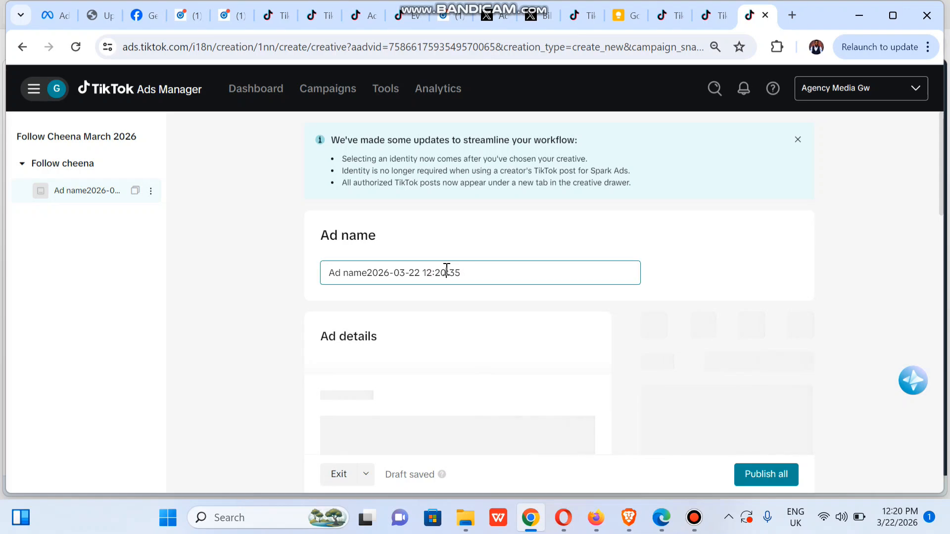
key(ctrl+a)
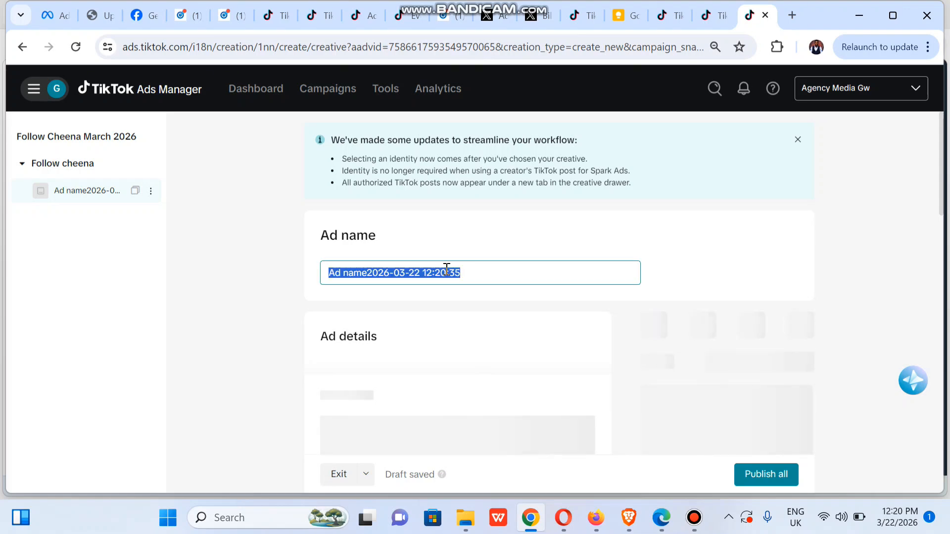
text(Ad 001)
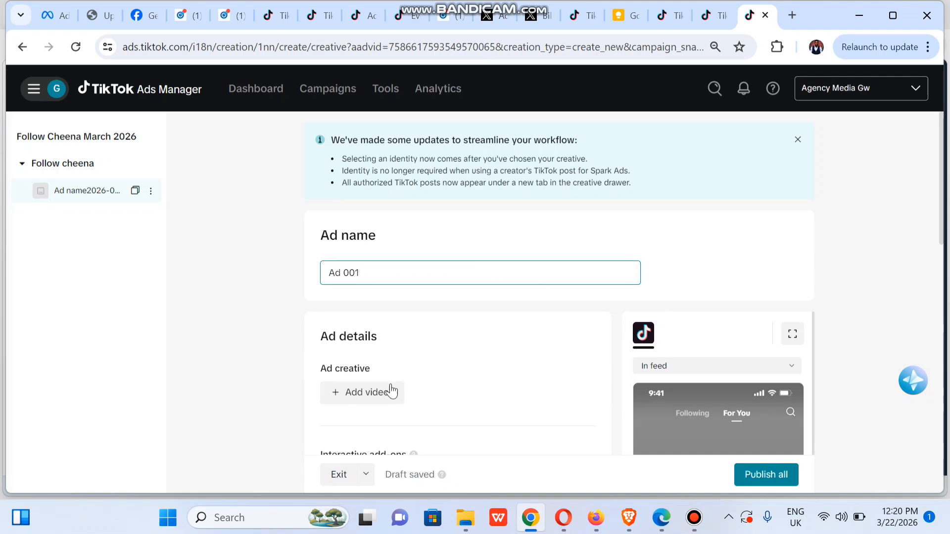
- Open the Add creatives panel from Add videos, showing the TikTok posts tab
click(372, 397)
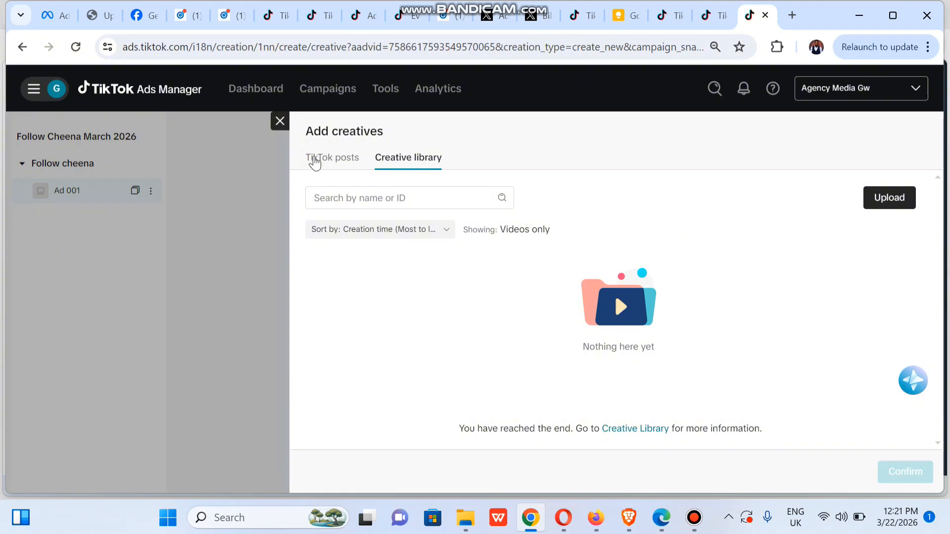
click(314, 161)
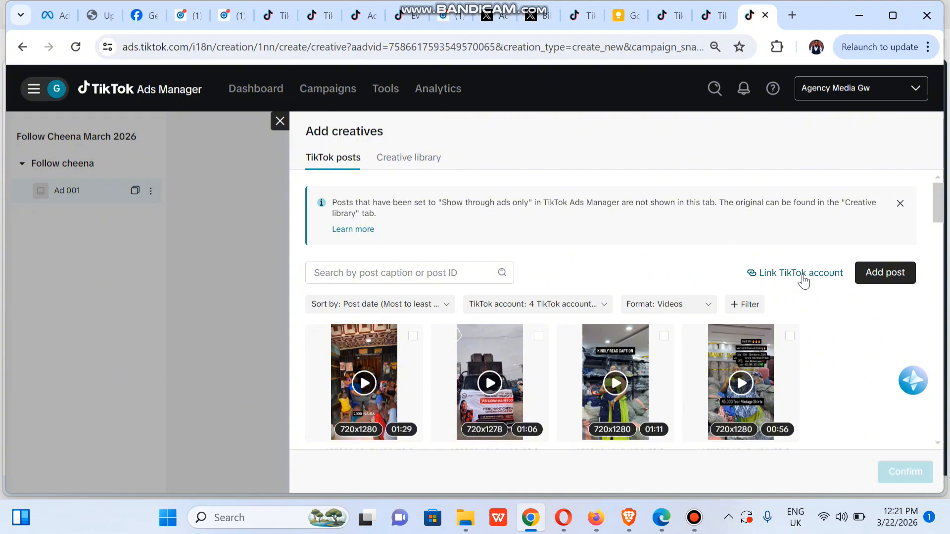
- Filter posts to the kiddies store account, excluding self-owned, Polokwane and sales coach accounts
click(568, 305)
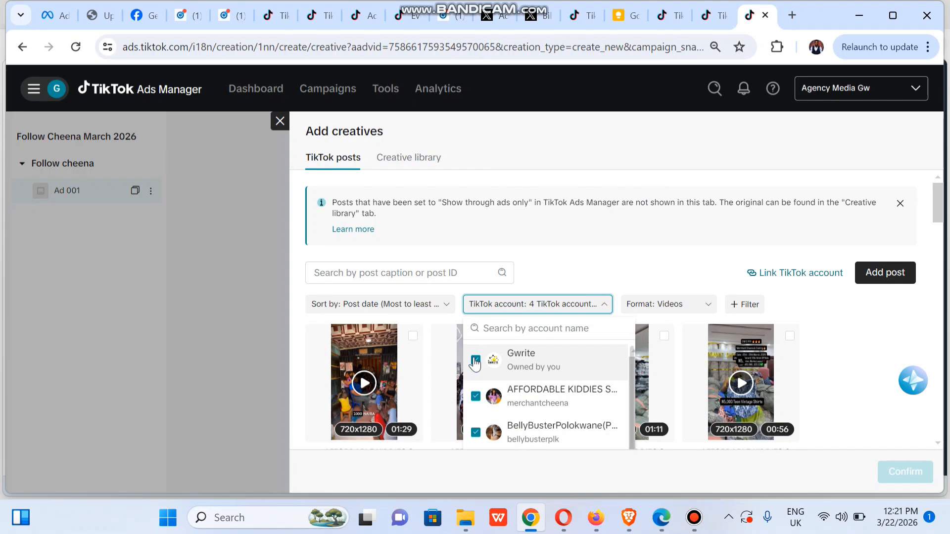
click(475, 361)
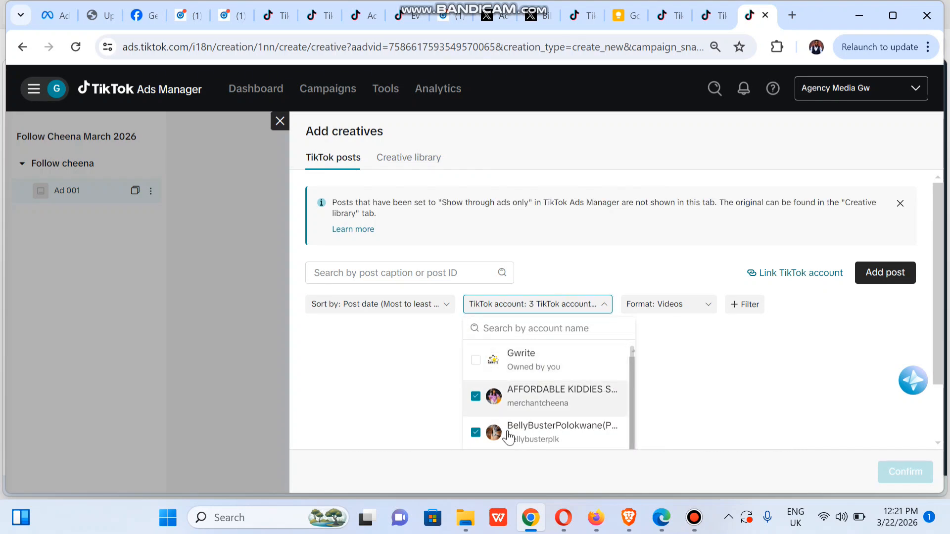
click(476, 433)
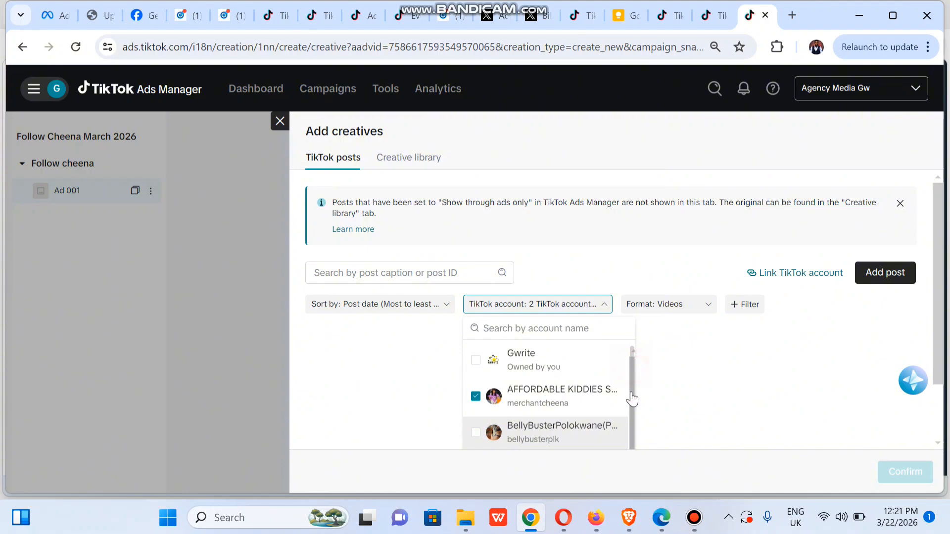
click(598, 302)
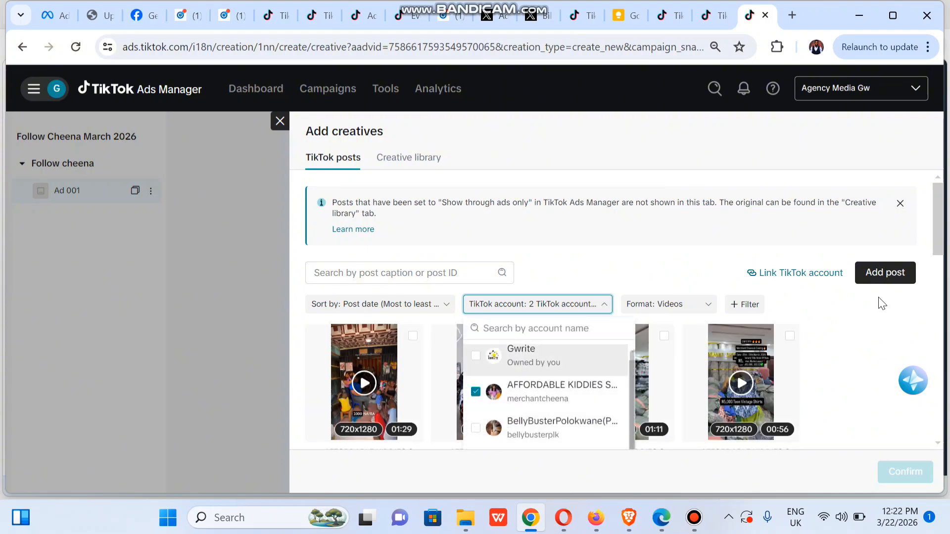
drag(937, 212, 939, 245)
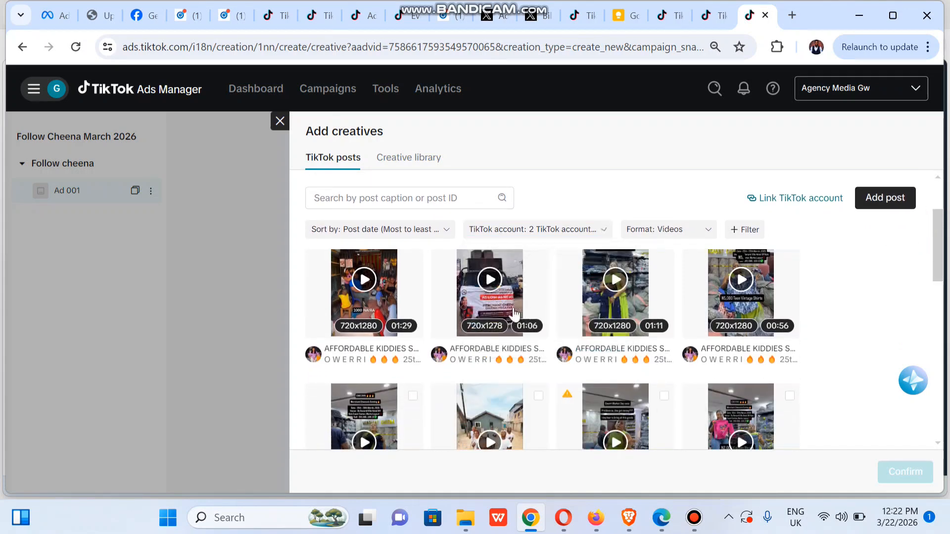
click(539, 231)
click(476, 392)
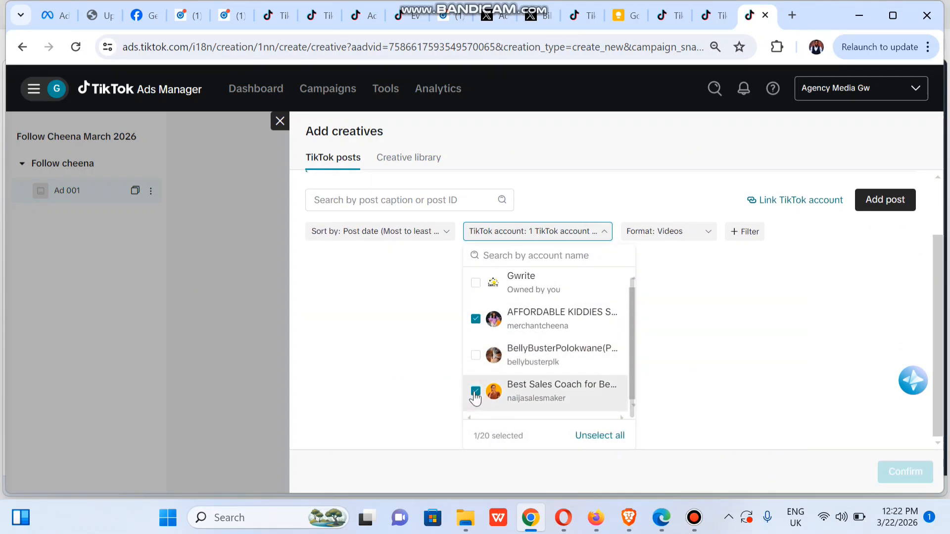
click(567, 168)
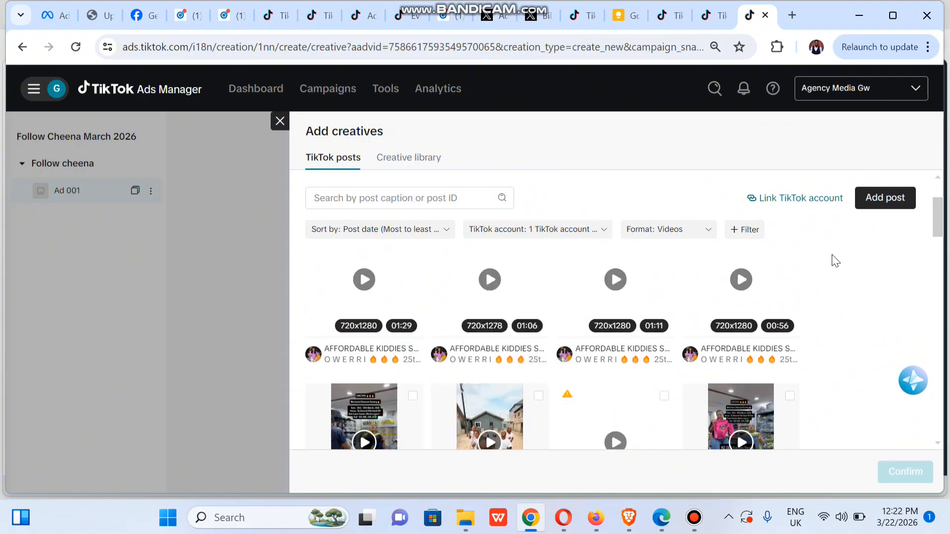
scroll(937, 220, up, 2)
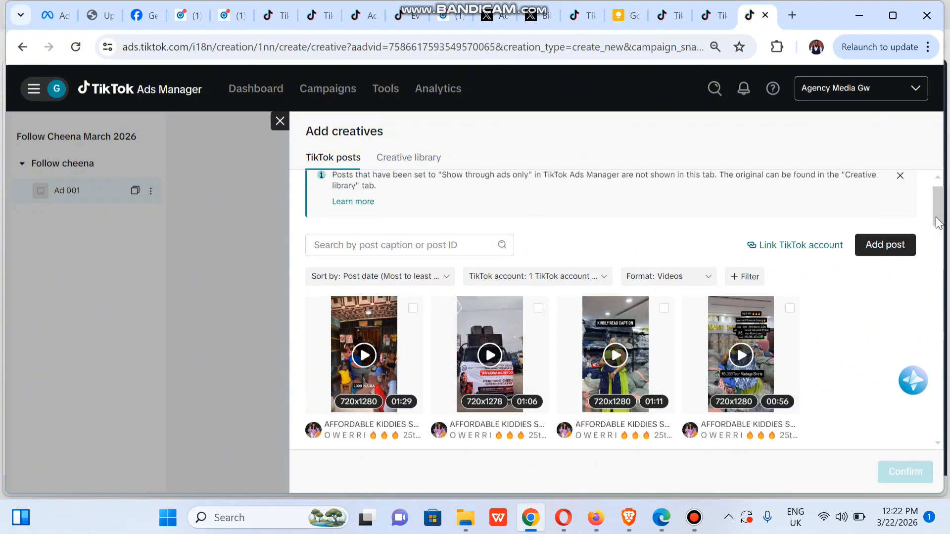
drag(939, 220, 939, 227)
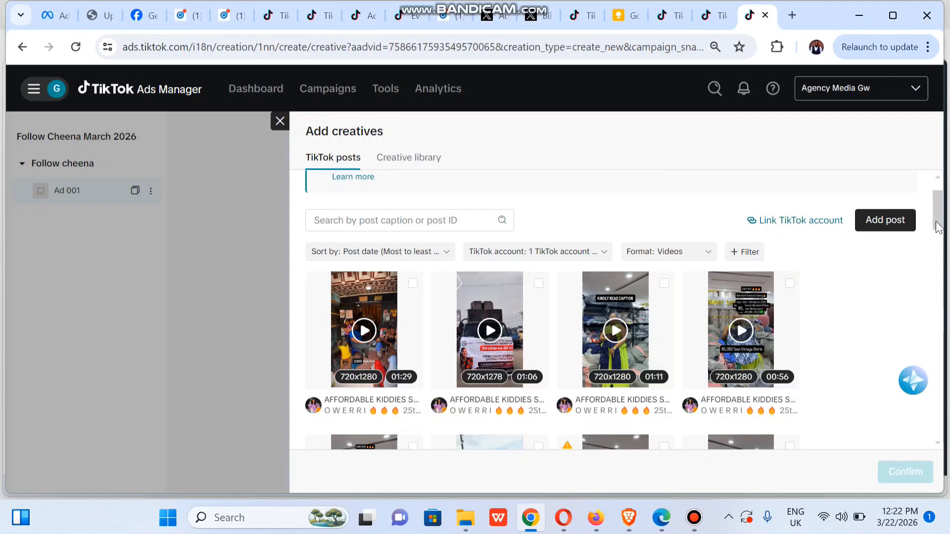
- Preview and select the first two video posts as creatives
click(366, 340)
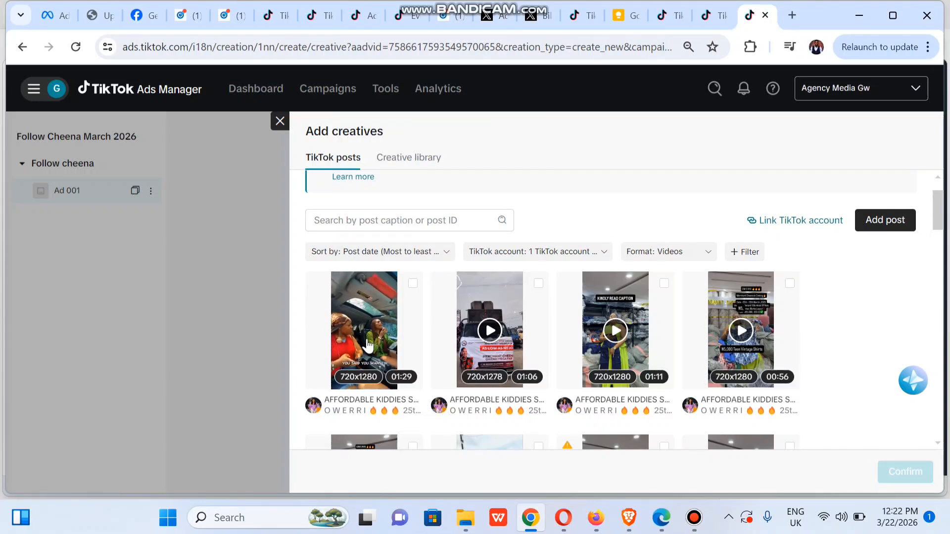
click(413, 284)
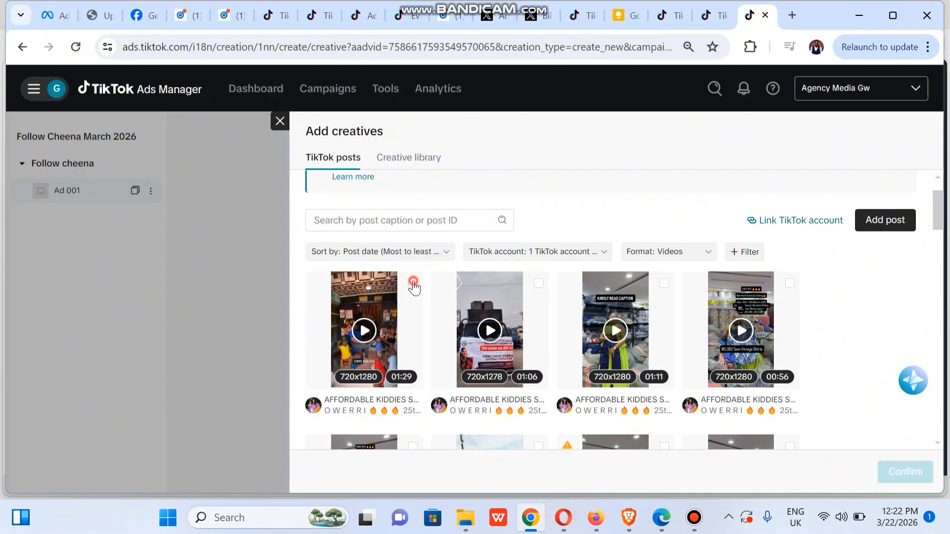
click(492, 337)
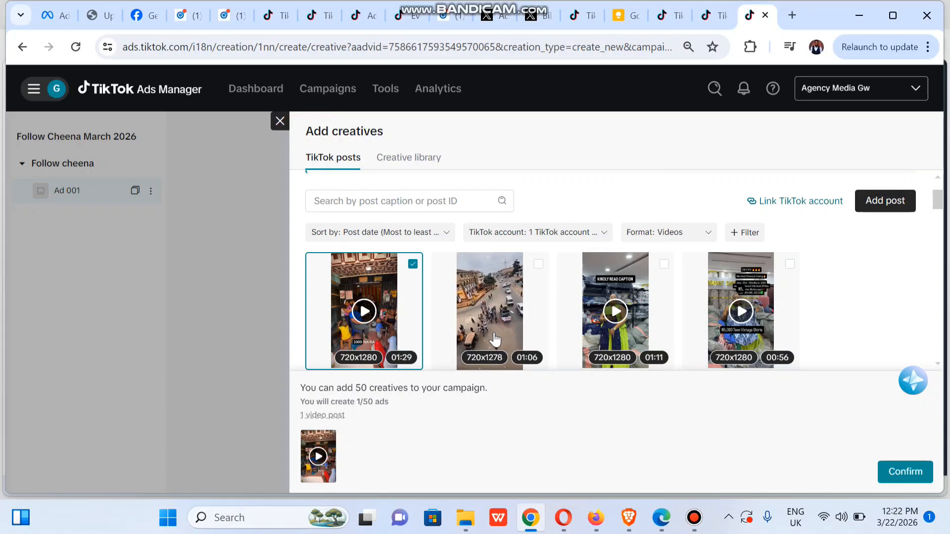
click(540, 265)
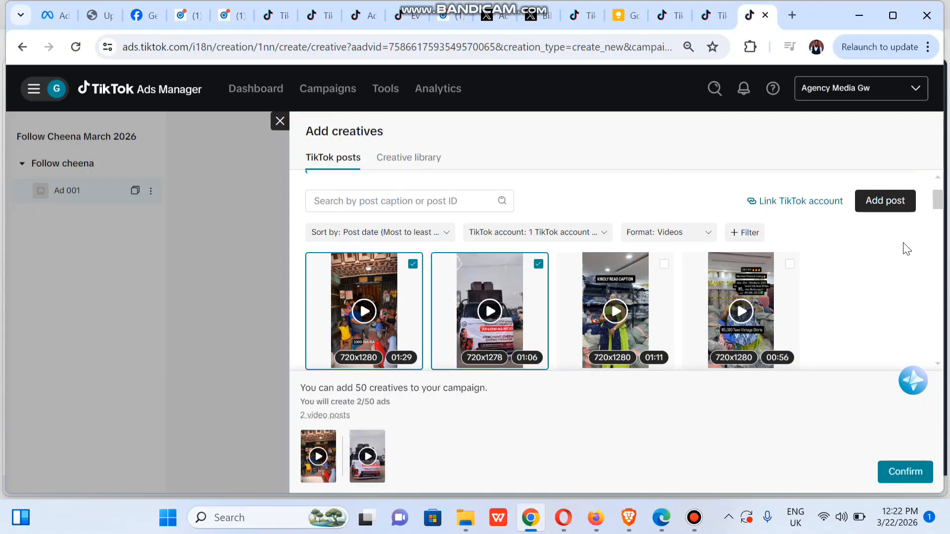
click(936, 204)
drag(935, 200, 934, 218)
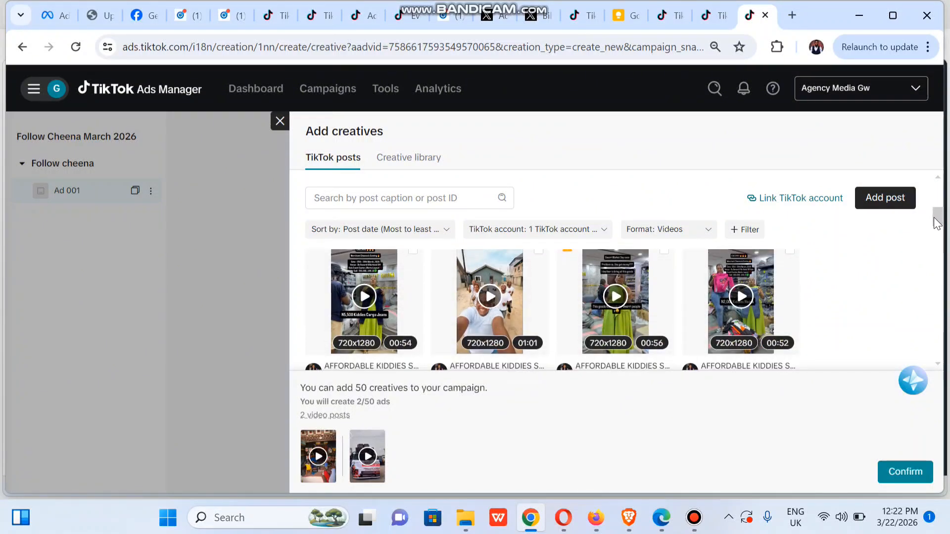
- Add the 01:01 selfie, 00:54 cargo jeans and 01:11 clothing posts, reaching 5/50 ads
click(539, 256)
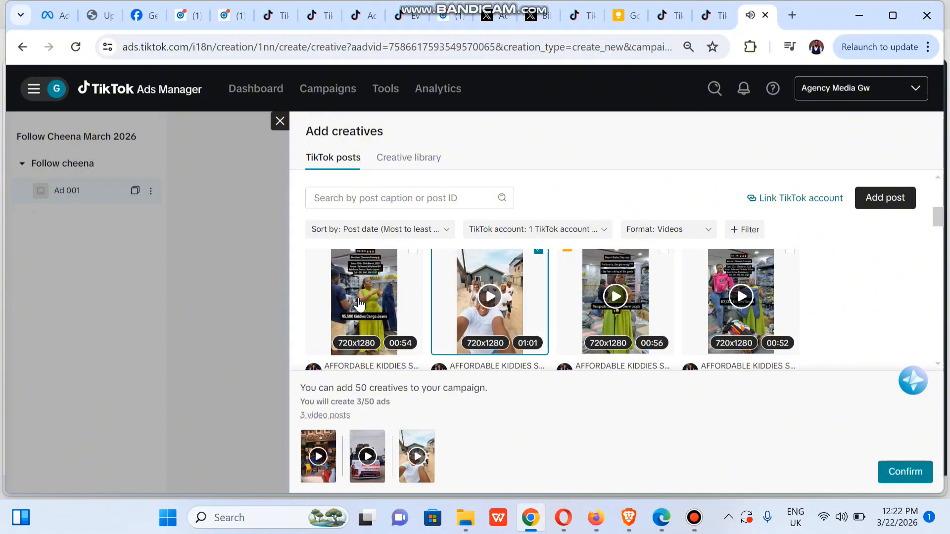
click(416, 254)
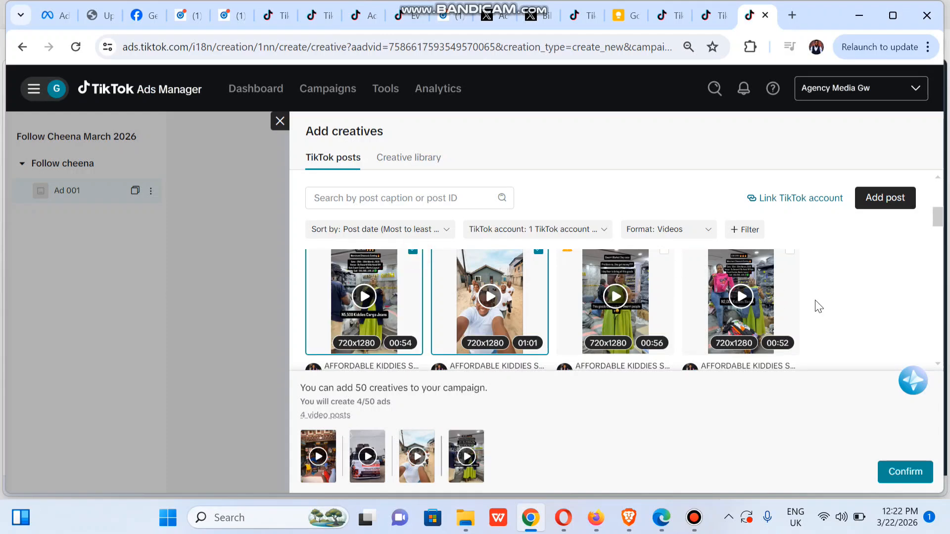
drag(938, 224, 915, 244)
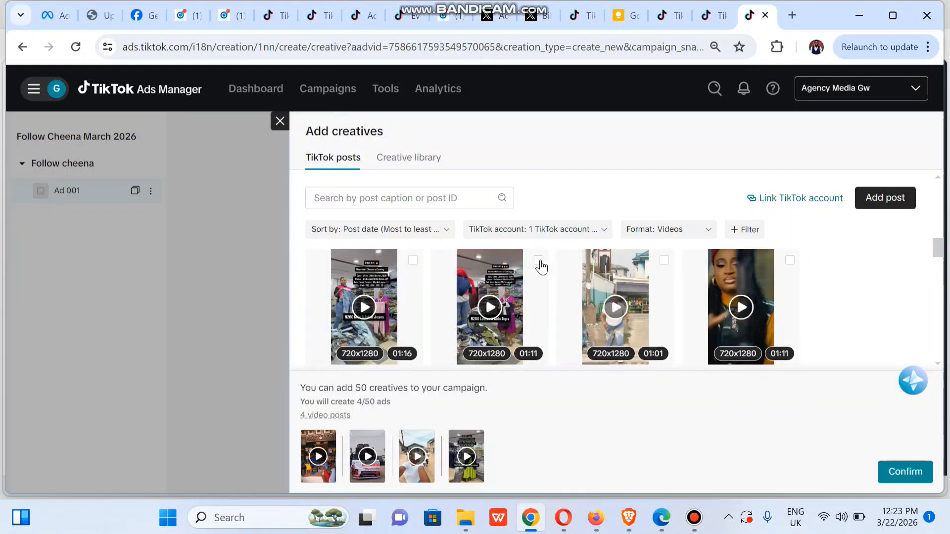
click(540, 261)
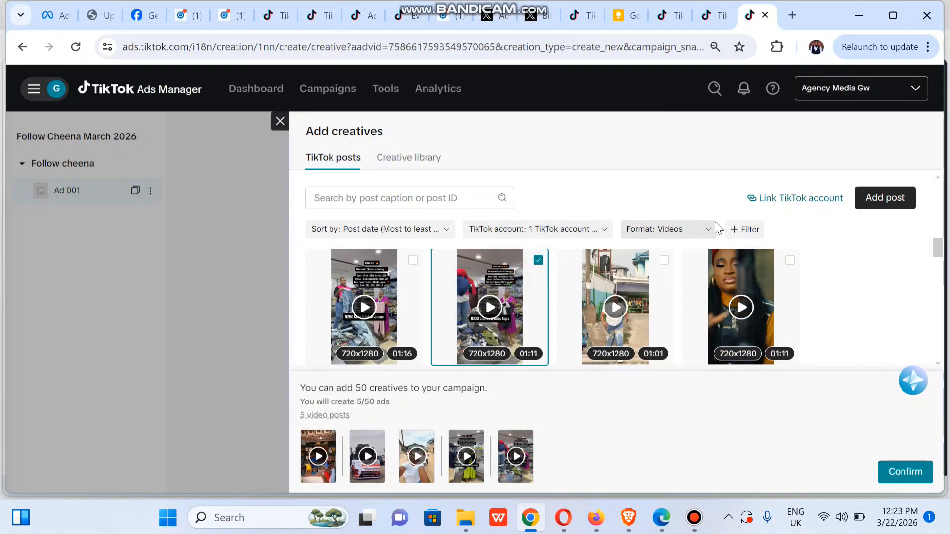
click(697, 230)
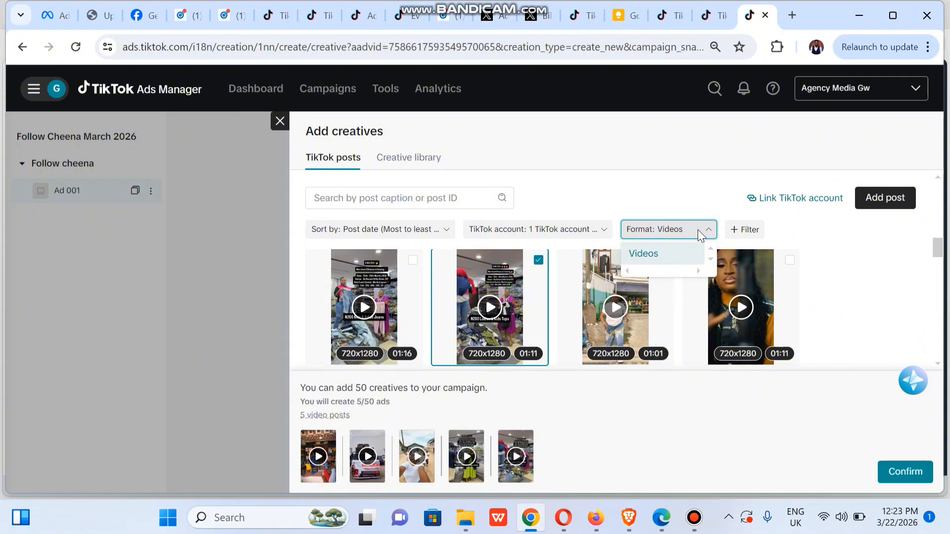
click(634, 206)
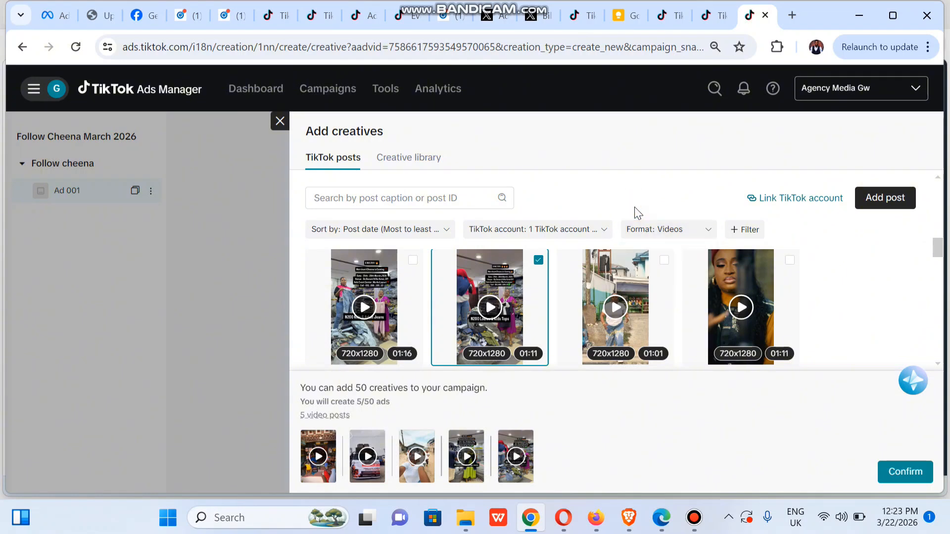
scroll(712, 258, up, 3)
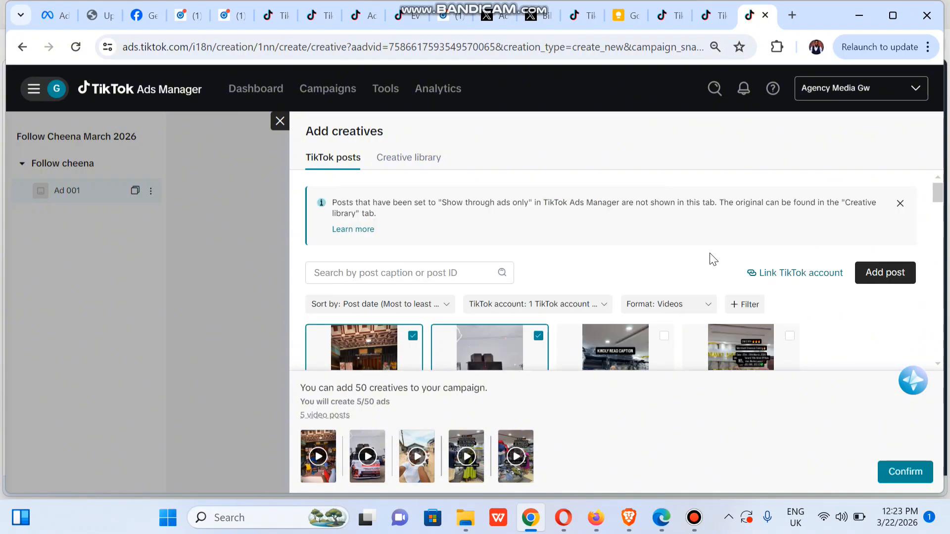
- Create ads from the five selected posts, rename the first one Ad 005, and move to the second ad
click(899, 472)
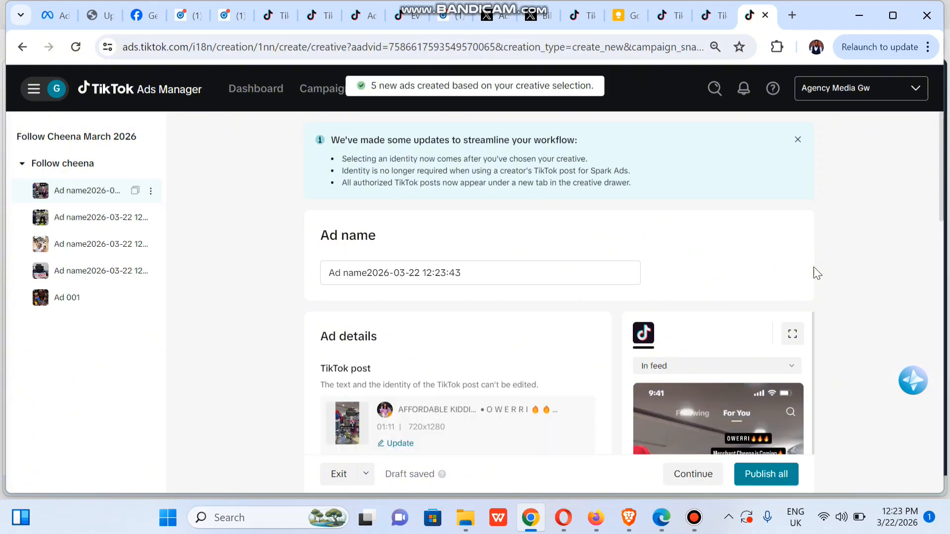
click(464, 272)
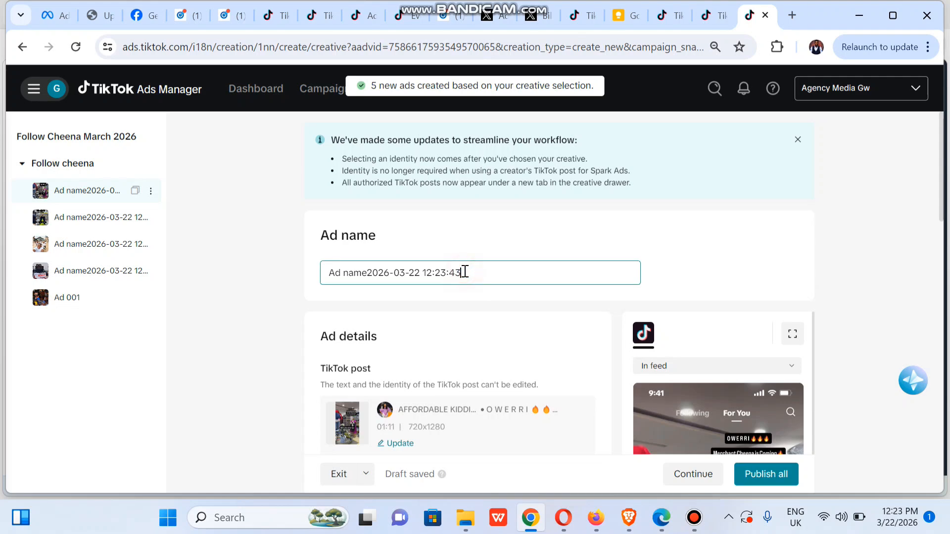
key(ctrl+a)
text(A)
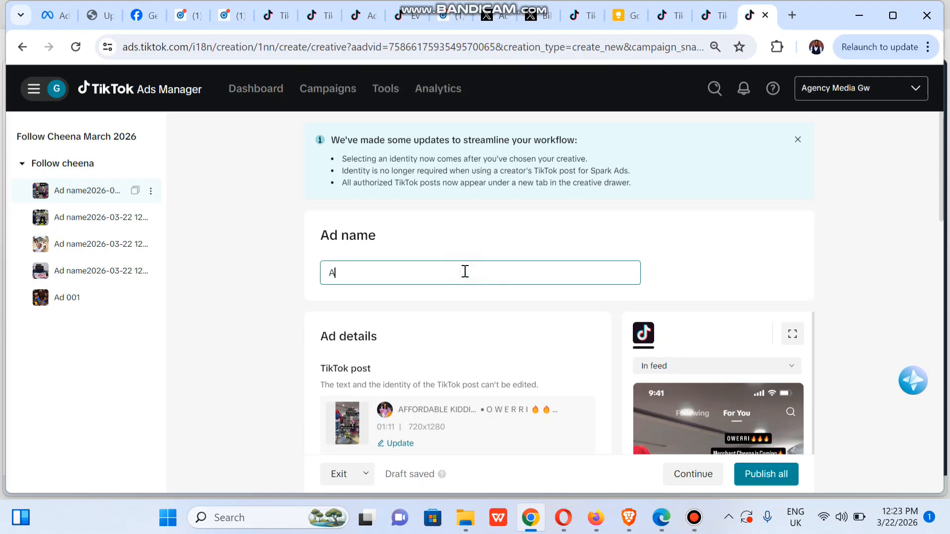
text(d 005)
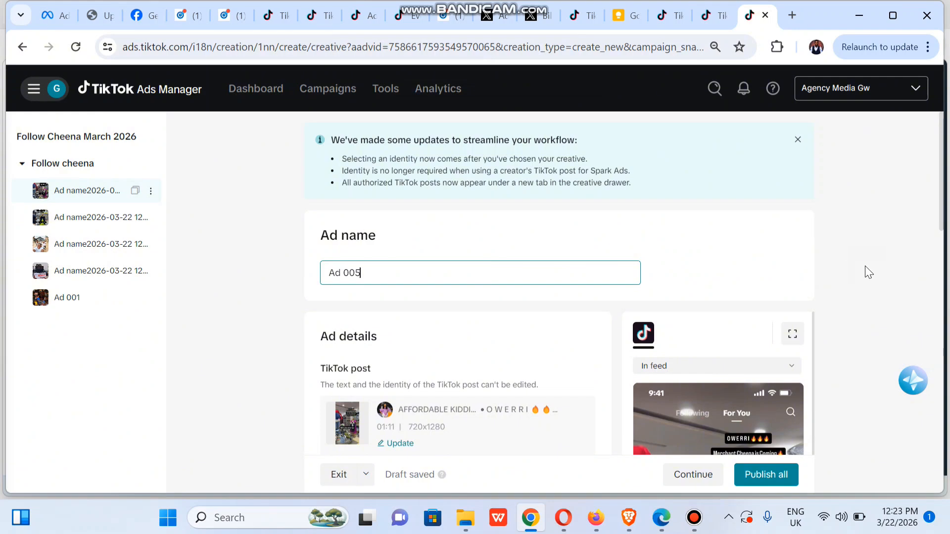
drag(944, 201, 947, 386)
drag(949, 388, 920, 333)
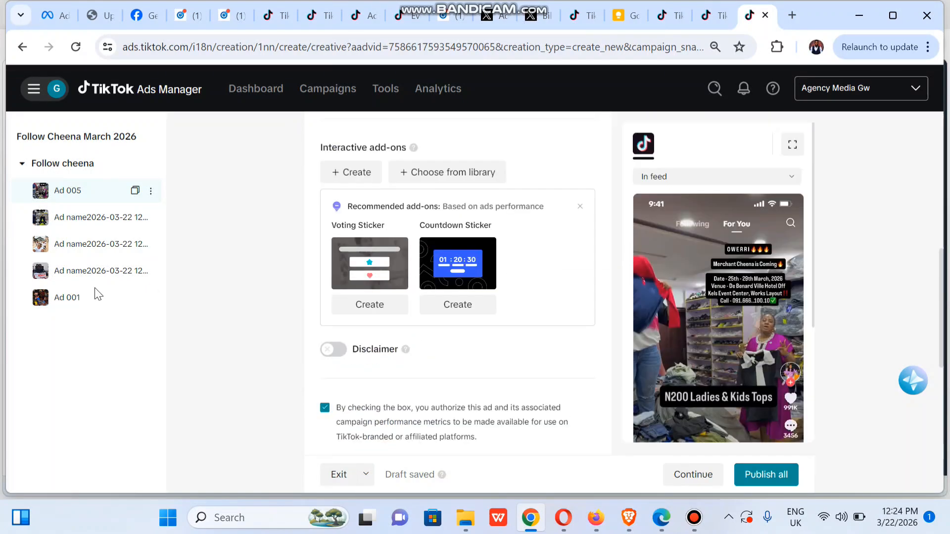
click(74, 218)
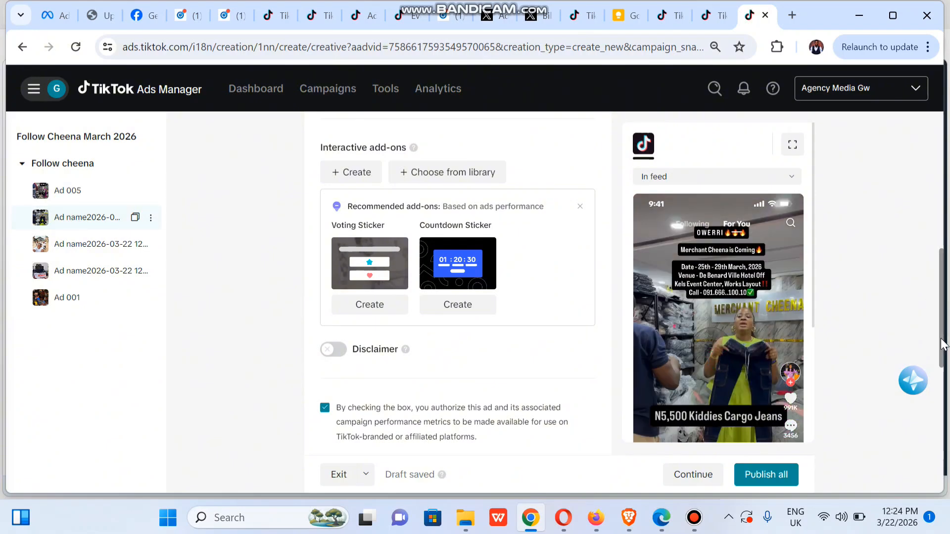
- Rename the second new ad to Ad 004
drag(940, 334, 927, 166)
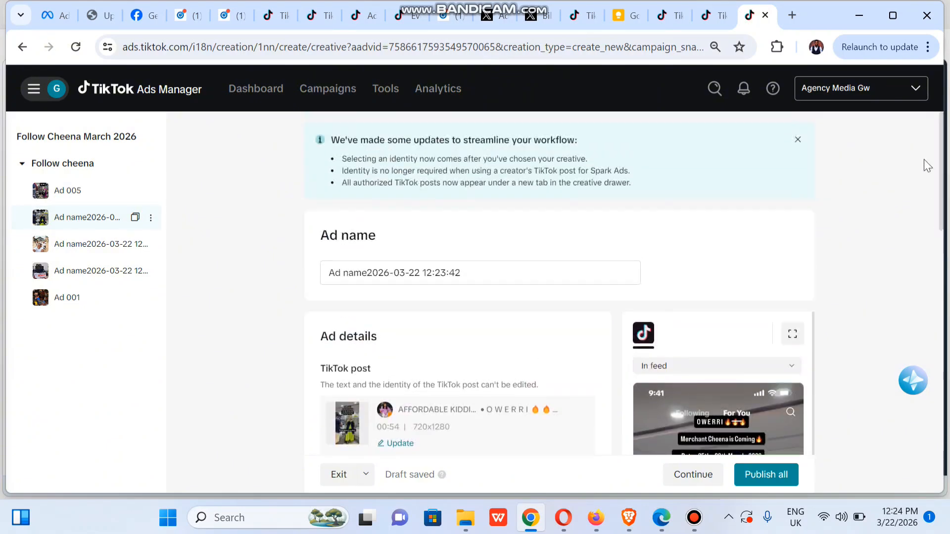
click(352, 274)
key(ctrl+a)
text(A)
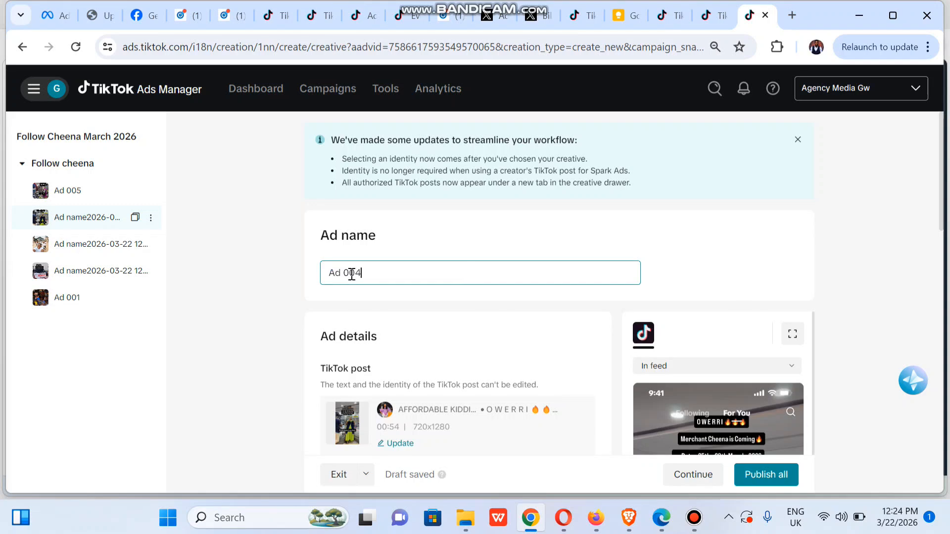
- Rename the third new ad to Ad 003
click(93, 256)
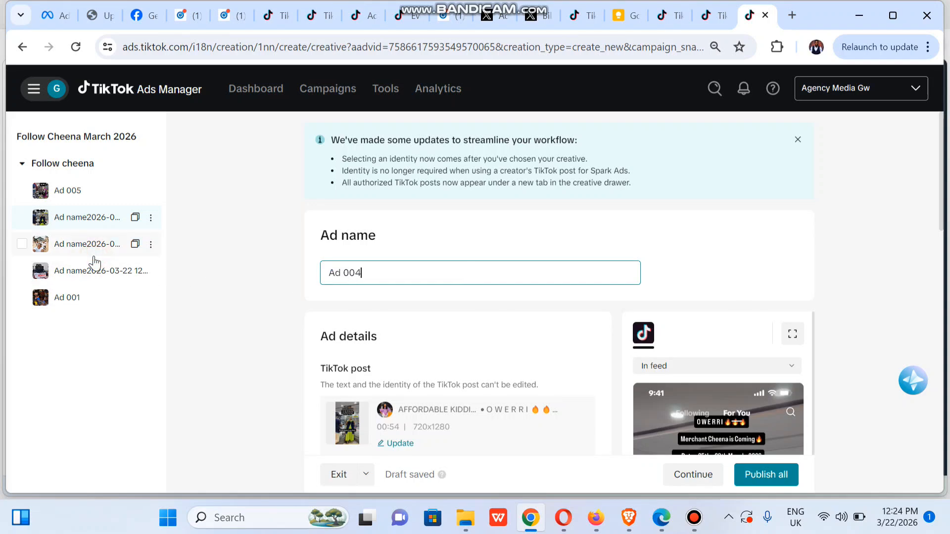
click(390, 271)
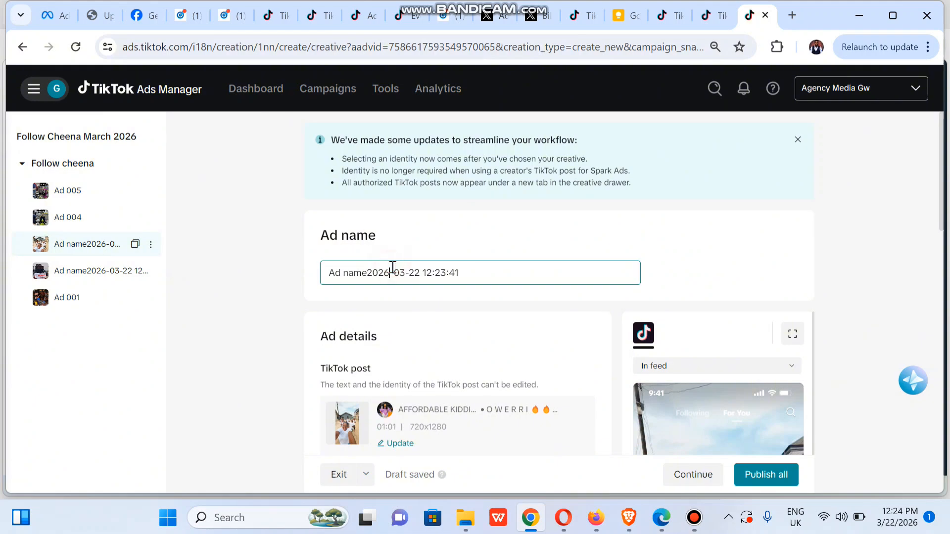
key(ctrl+a)
text(A)
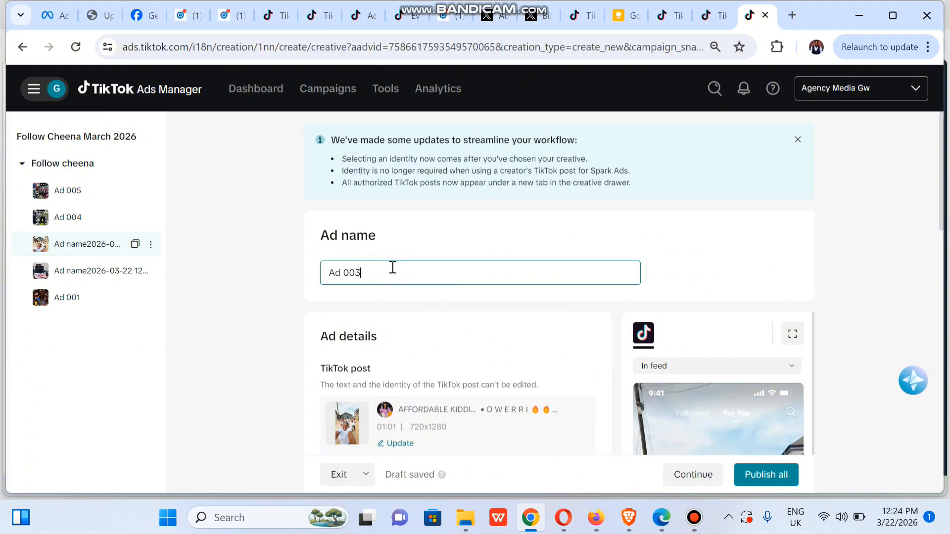
drag(941, 212, 948, 485)
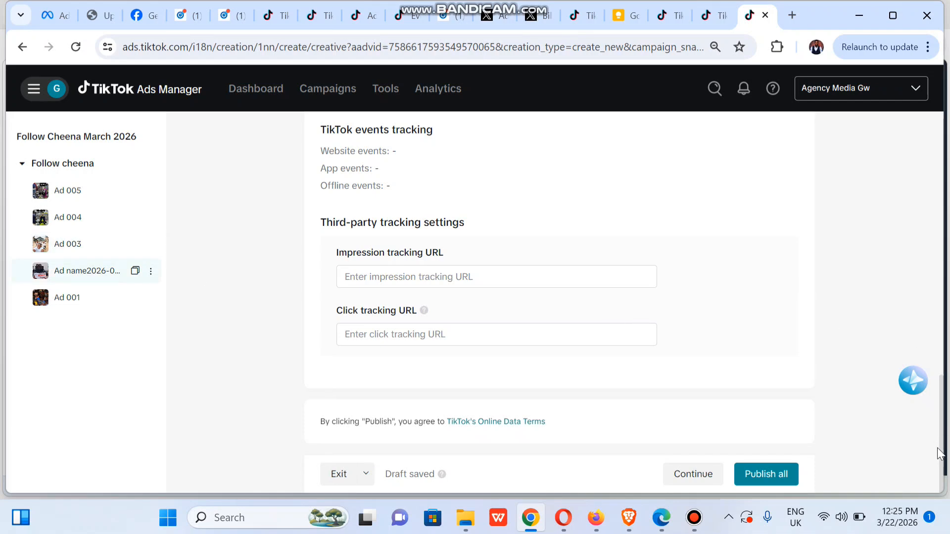
- Rename the fourth ad to Ad 02, then publish all the campaign's ads
drag(940, 457, 933, 168)
click(401, 276)
key(ctrl+a)
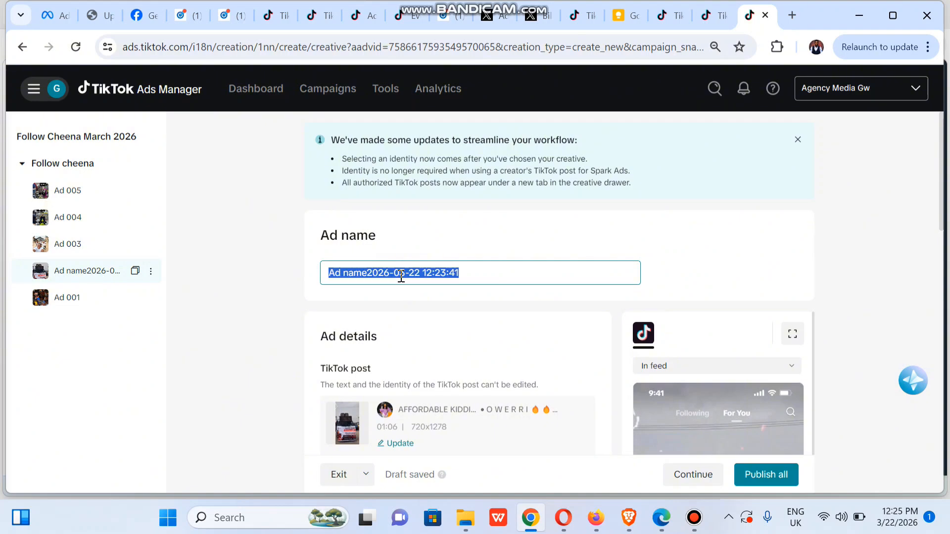
text(Ad 02)
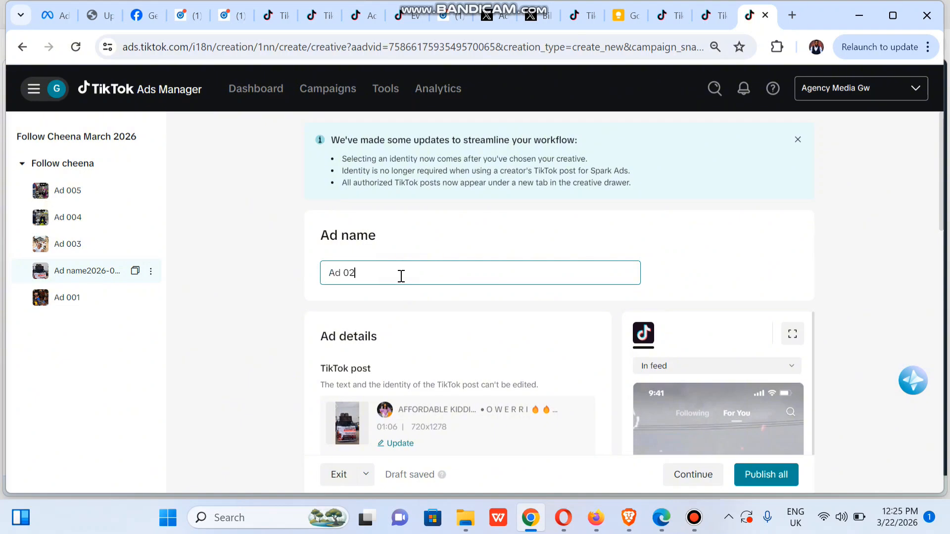
click(239, 326)
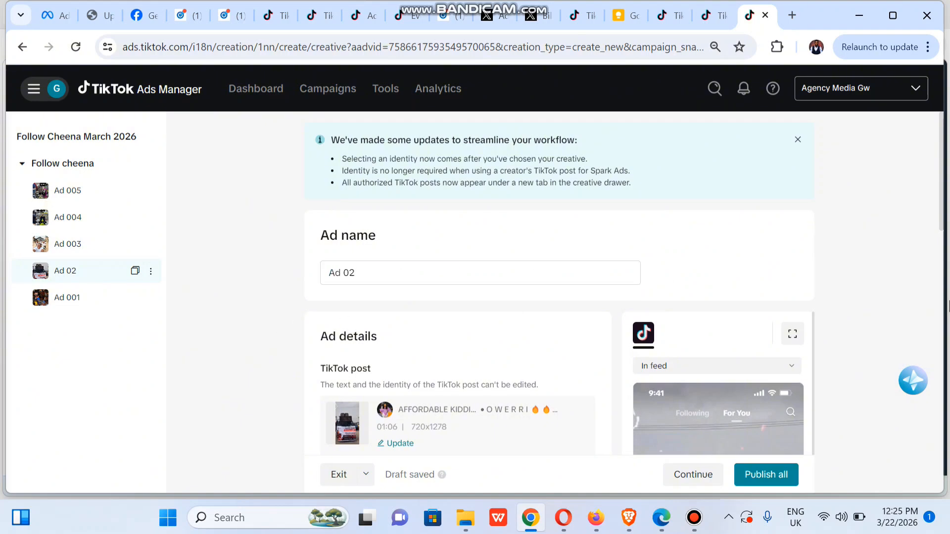
drag(941, 221, 777, 460)
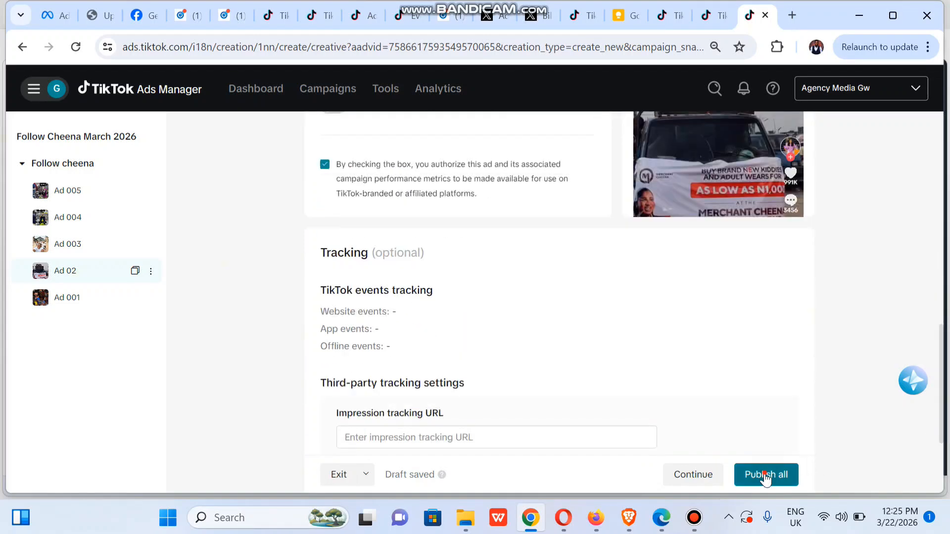
click(764, 474)
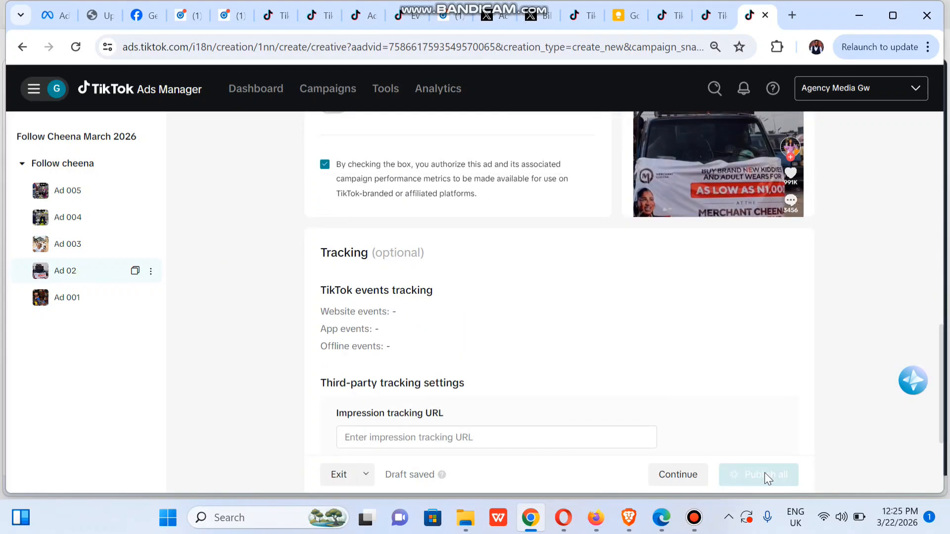